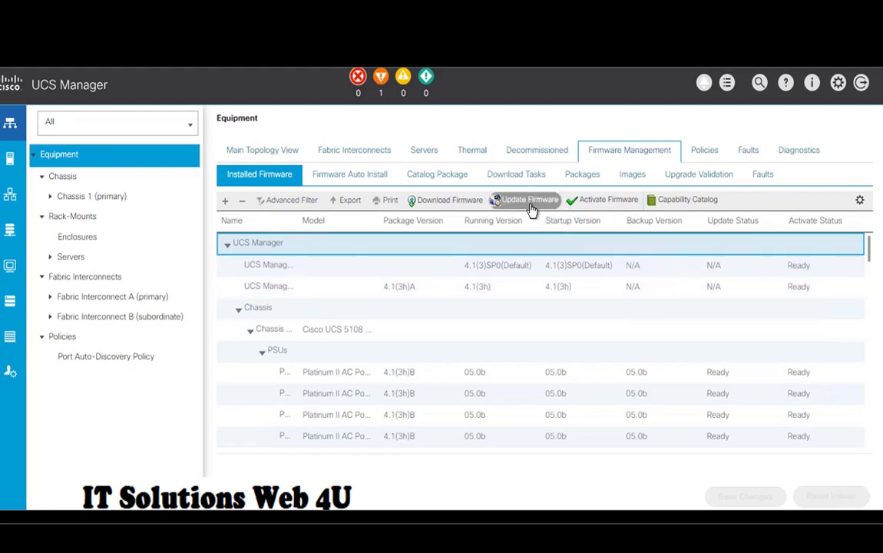
- Download the infrastructure firmware bundle ucs-mini-k9-bundle-infra.4.2.2c.A.bin from the local file system and acknowledge the created download task
click(450, 201)
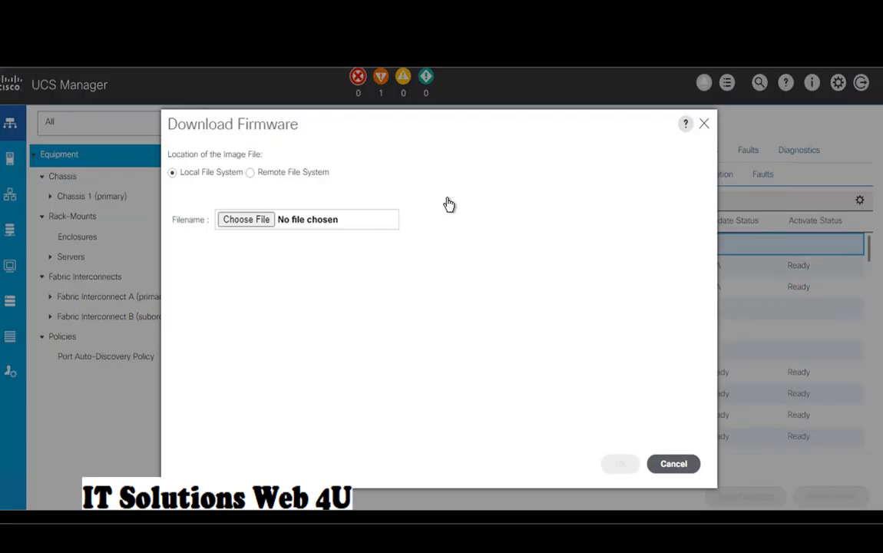
click(244, 222)
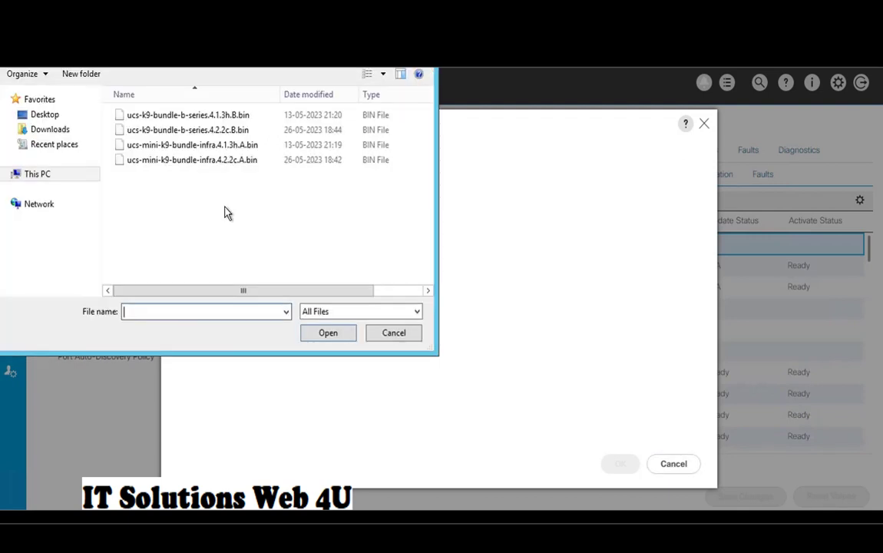
click(207, 164)
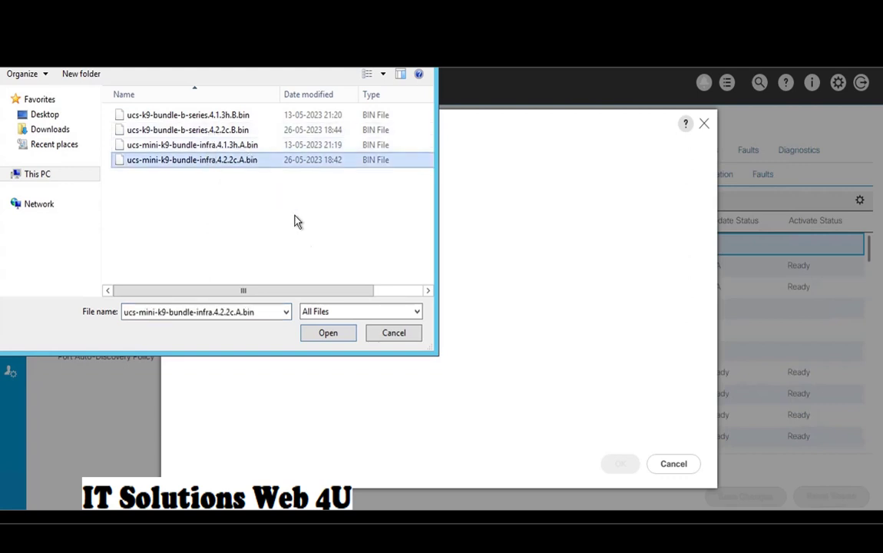
click(329, 334)
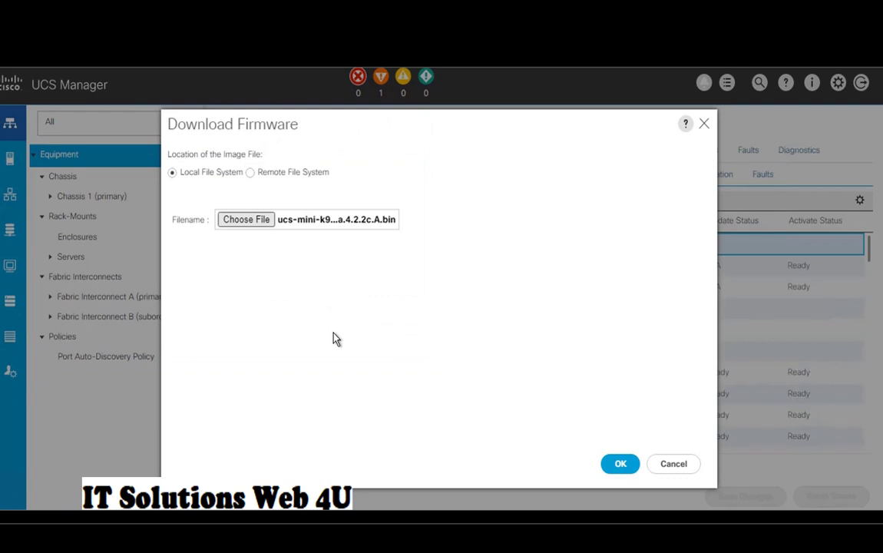
click(619, 464)
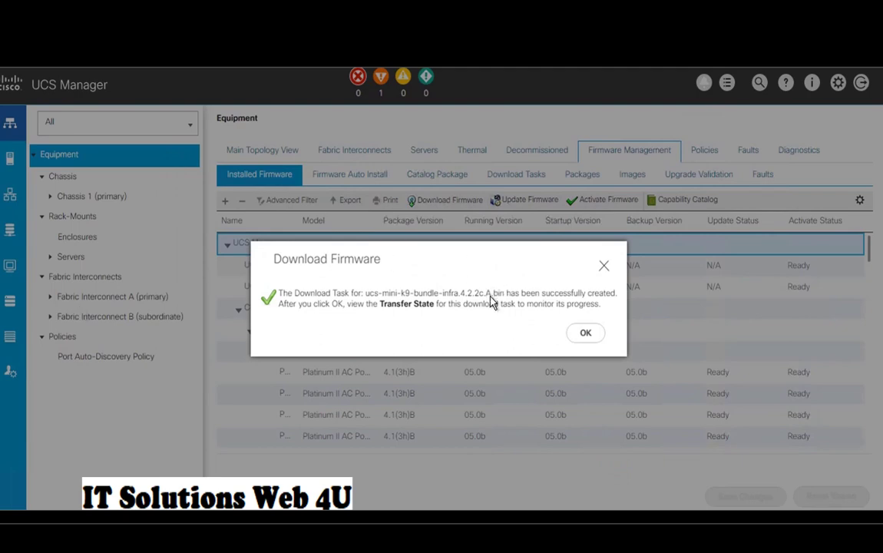
click(586, 333)
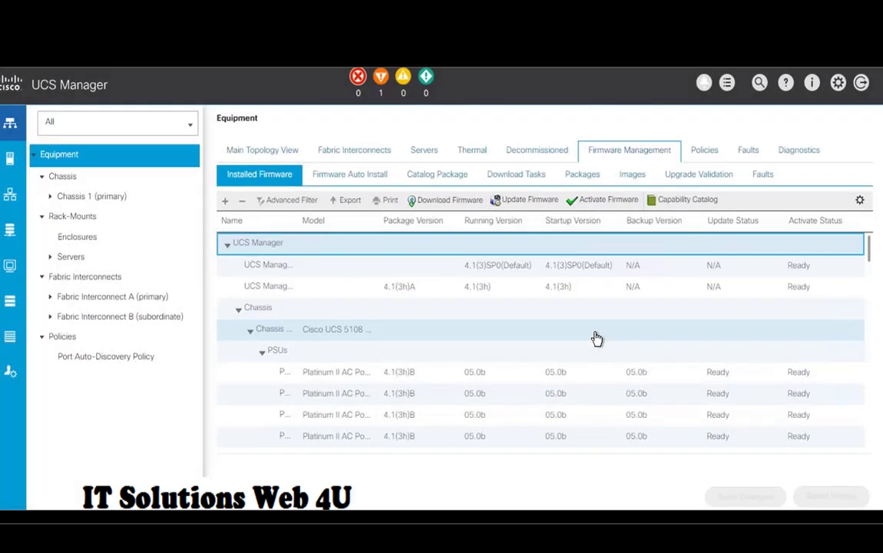
- Monitor the download task for ucs-mini-k9-bundle-infra.4.2.2c.A.bin, checking its general properties, FSM progress and transfer state
click(513, 176)
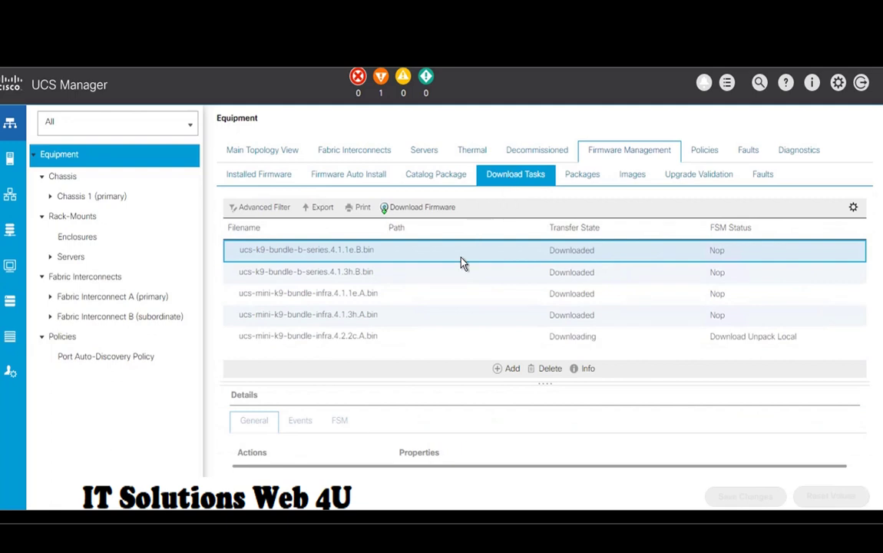
click(380, 346)
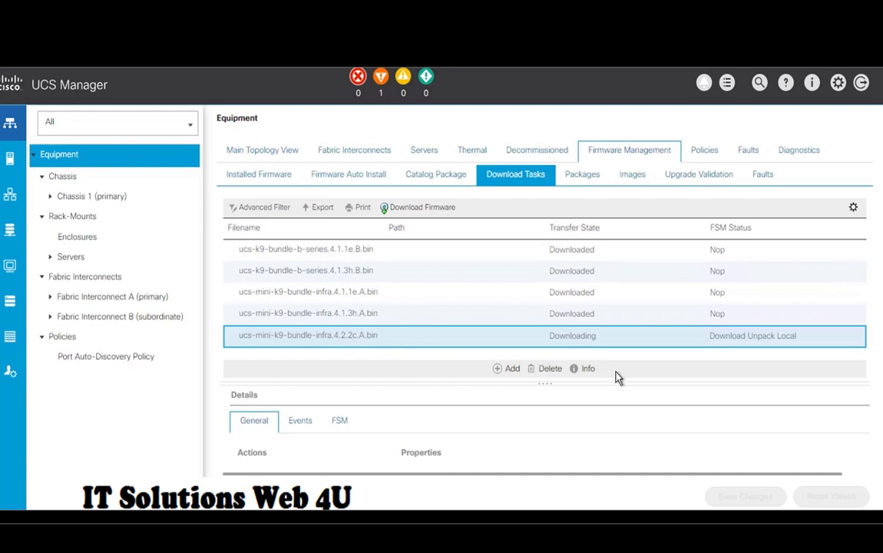
click(338, 422)
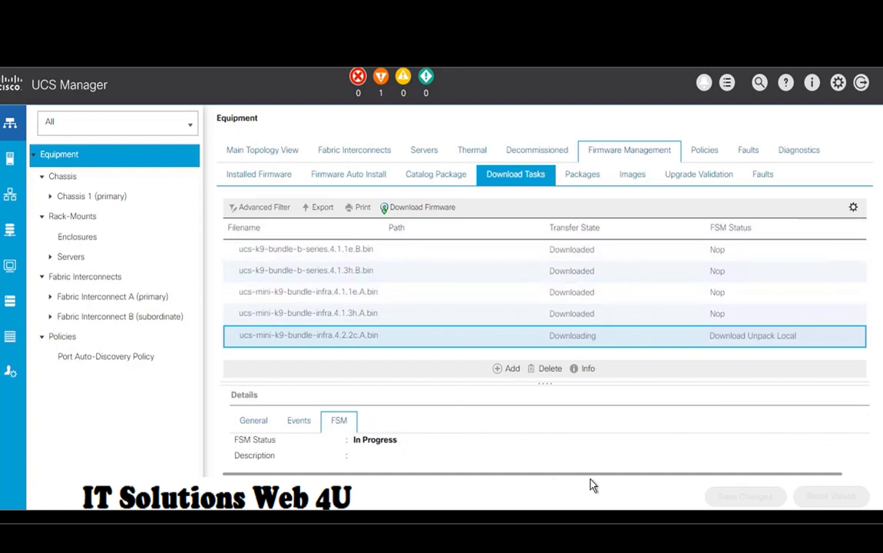
scroll(782, 454, down, 2)
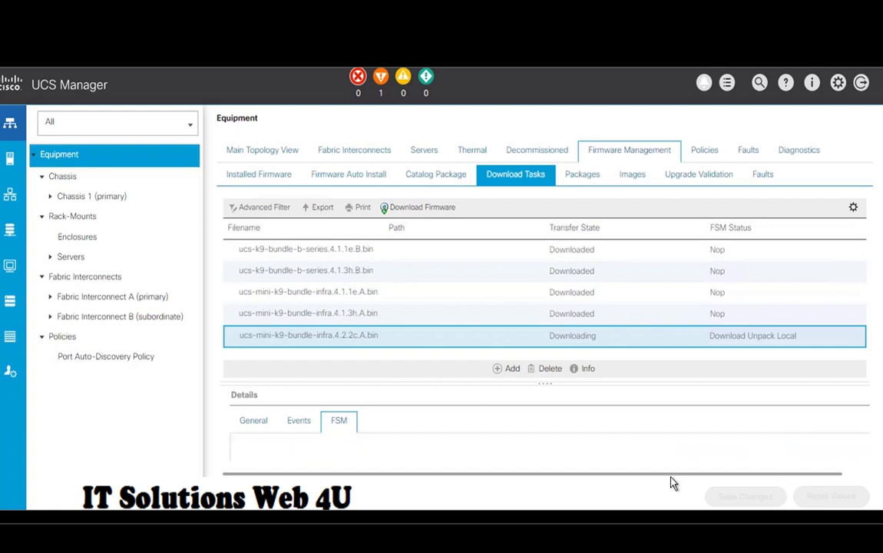
scroll(658, 459, up, 2)
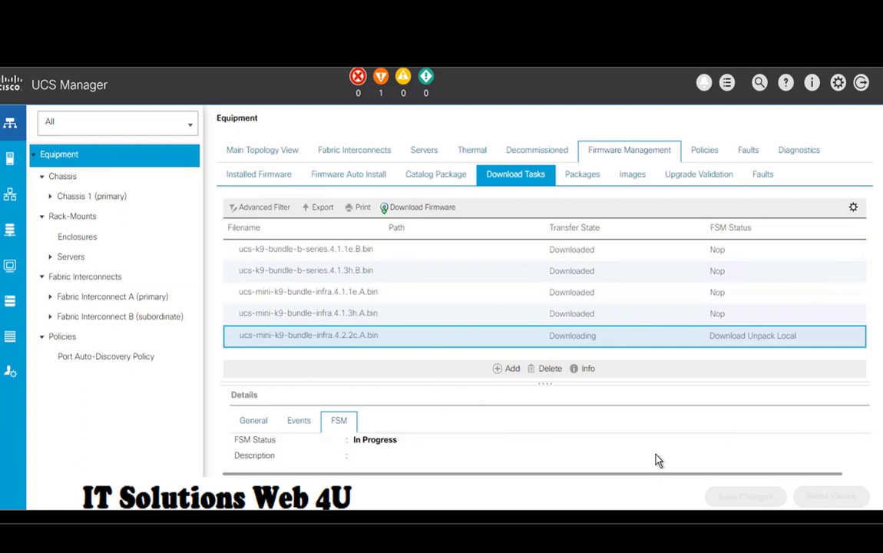
scroll(658, 459, down, 2)
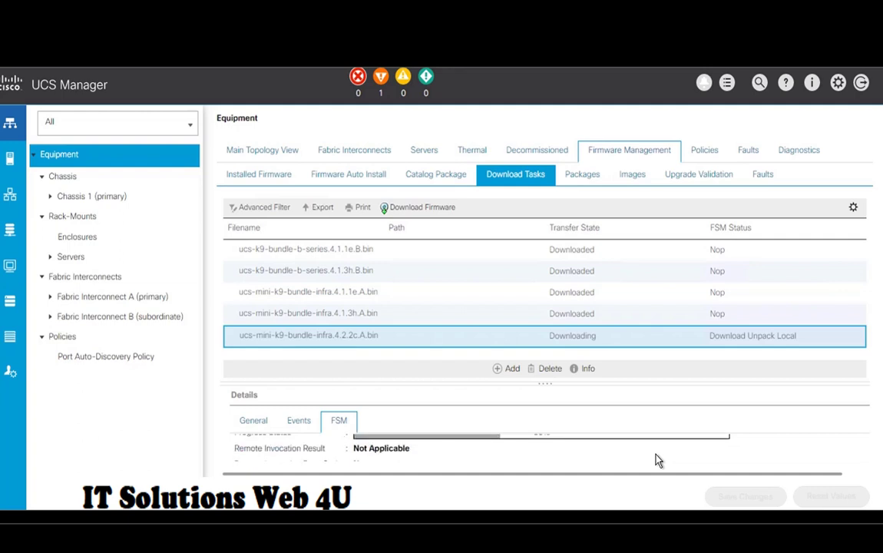
click(254, 422)
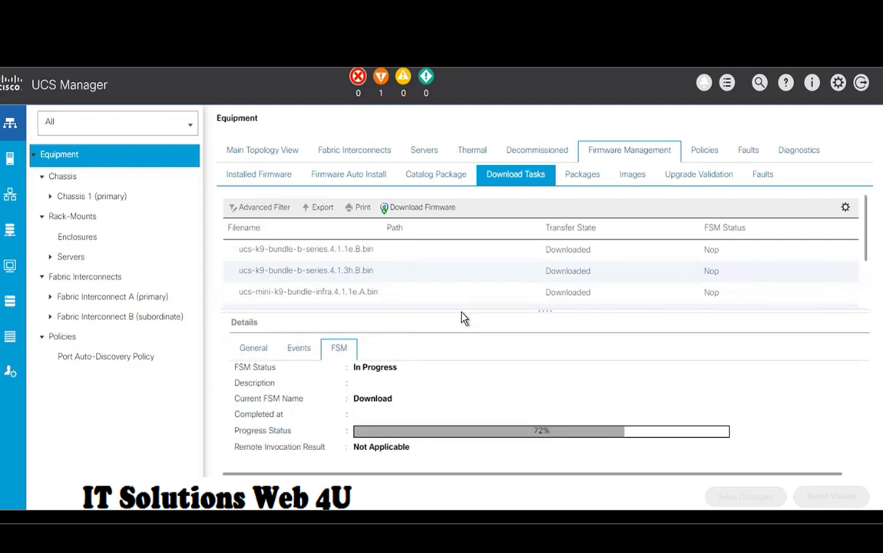
click(246, 353)
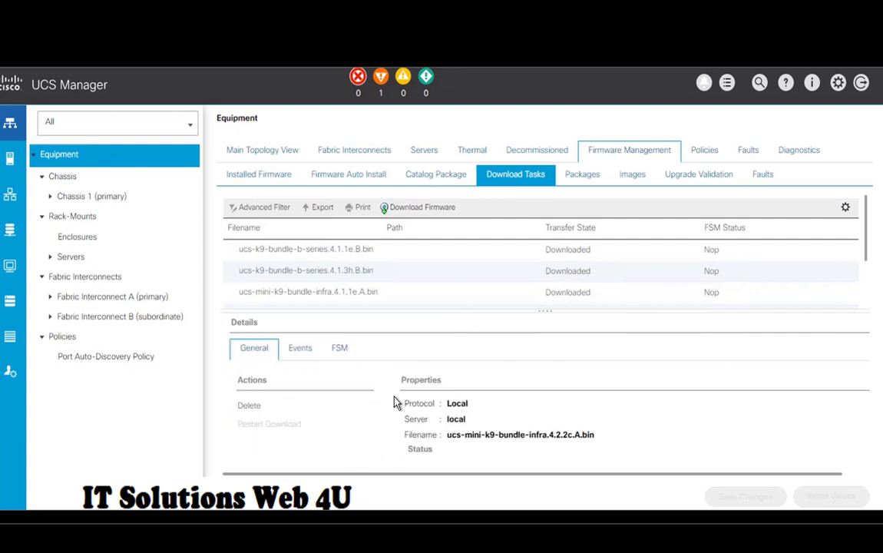
click(338, 347)
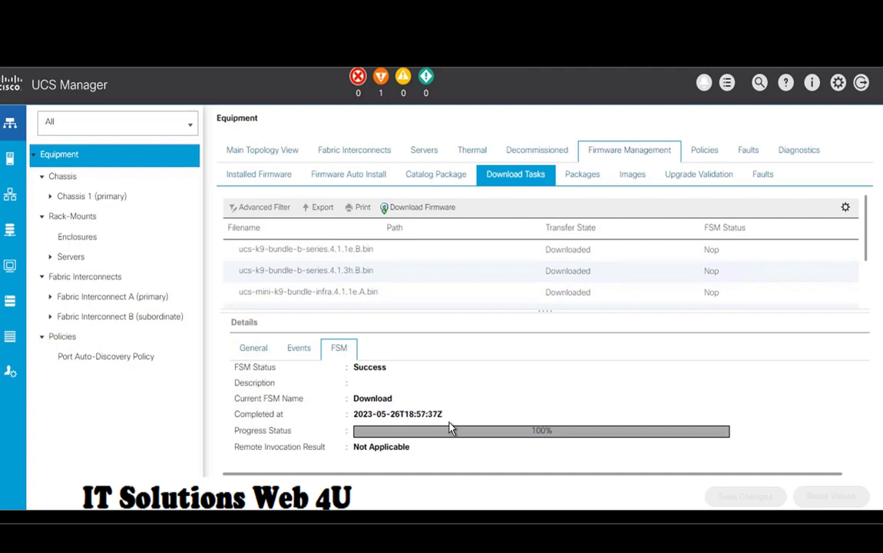
scroll(706, 270, down, 3)
click(705, 264)
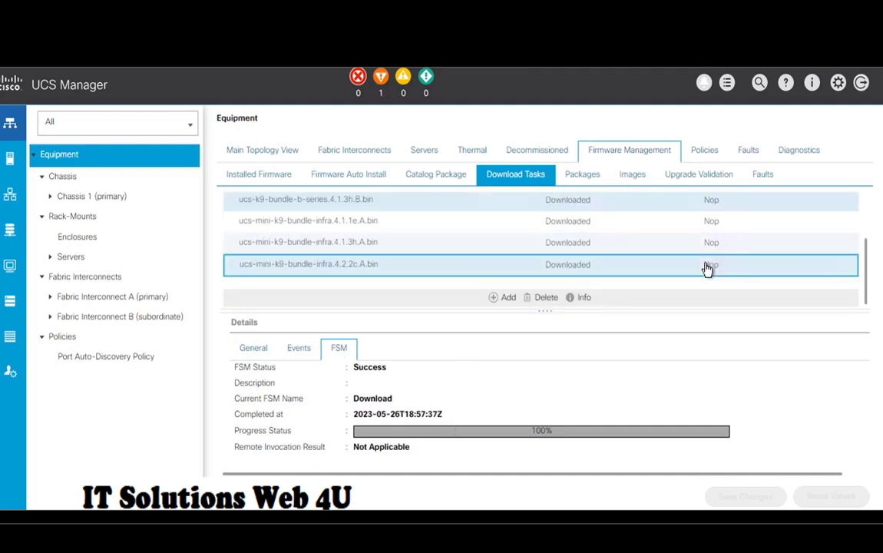
- Add a download task for the B-series bundle ucs-k9-bundle-b-series.4.2.2c.B.bin from the local file system and acknowledge its creation
click(509, 297)
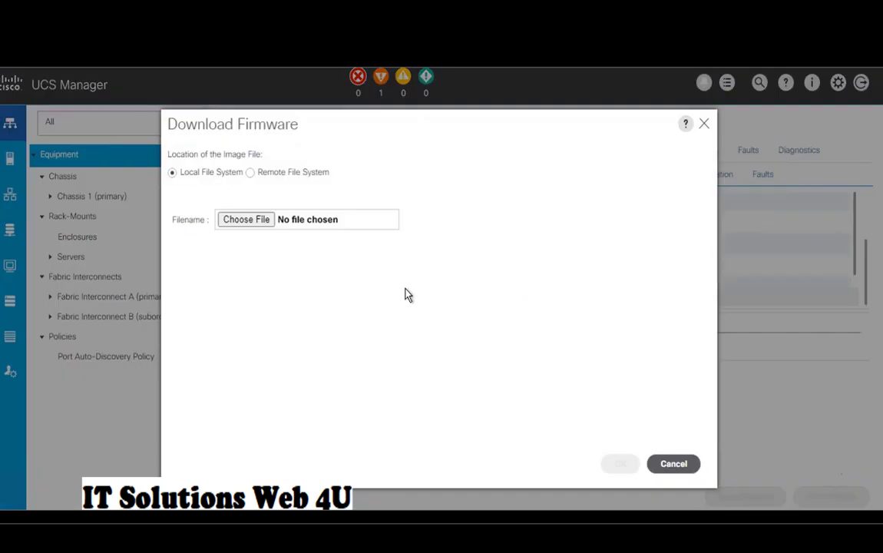
click(241, 223)
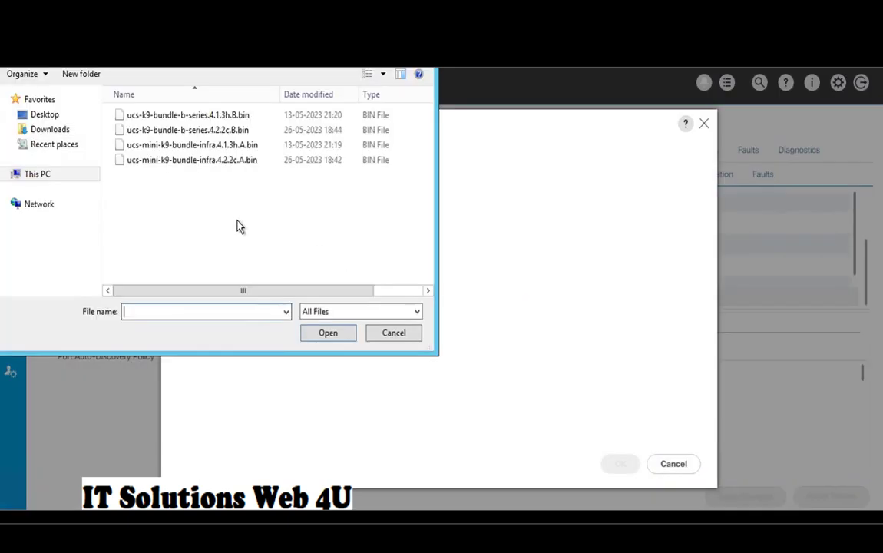
click(203, 130)
click(329, 334)
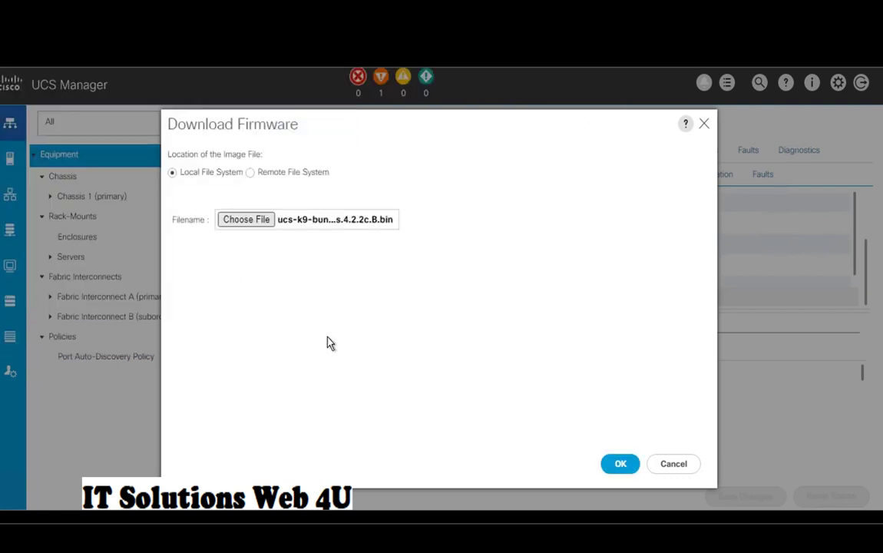
click(621, 464)
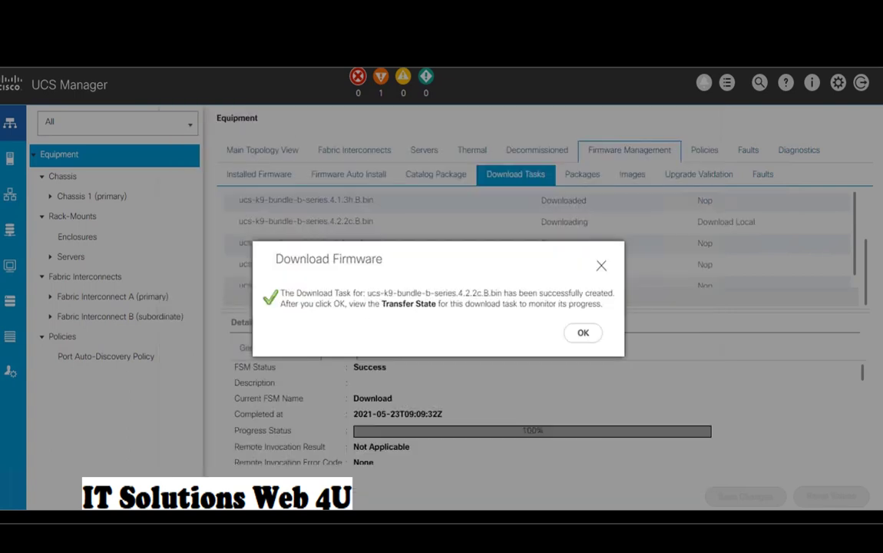
click(593, 338)
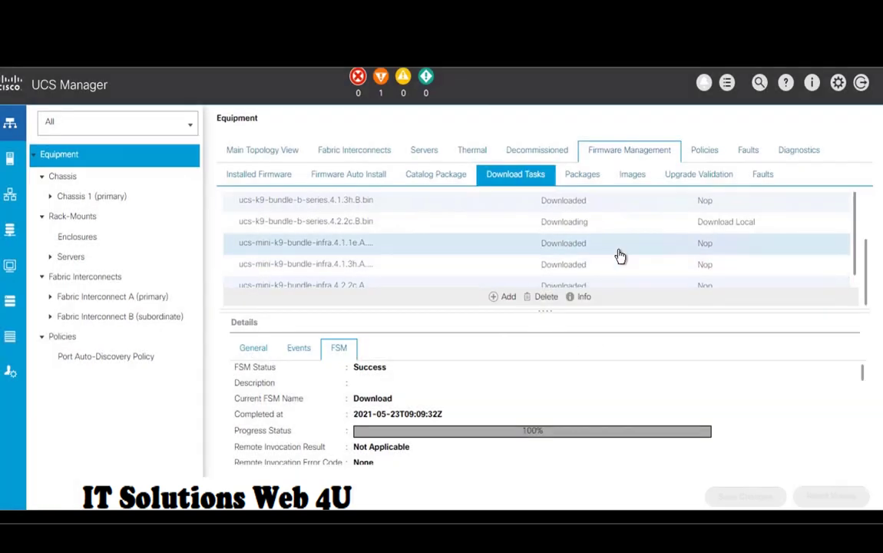
- Monitor the download task for ucs-k9-bundle-b-series.4.2.2c.B.bin through its FSM progress and general properties
scroll(618, 256, down, 1)
scroll(620, 256, up, 1)
click(417, 224)
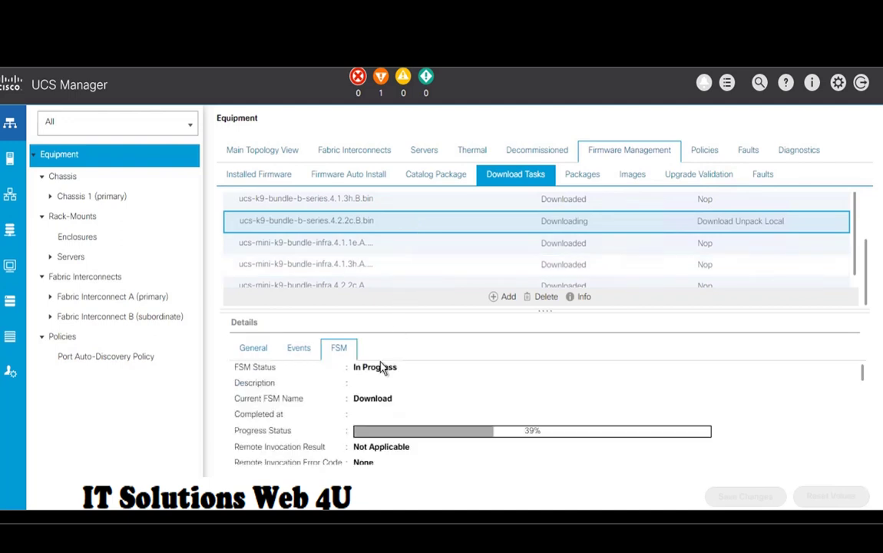
click(250, 349)
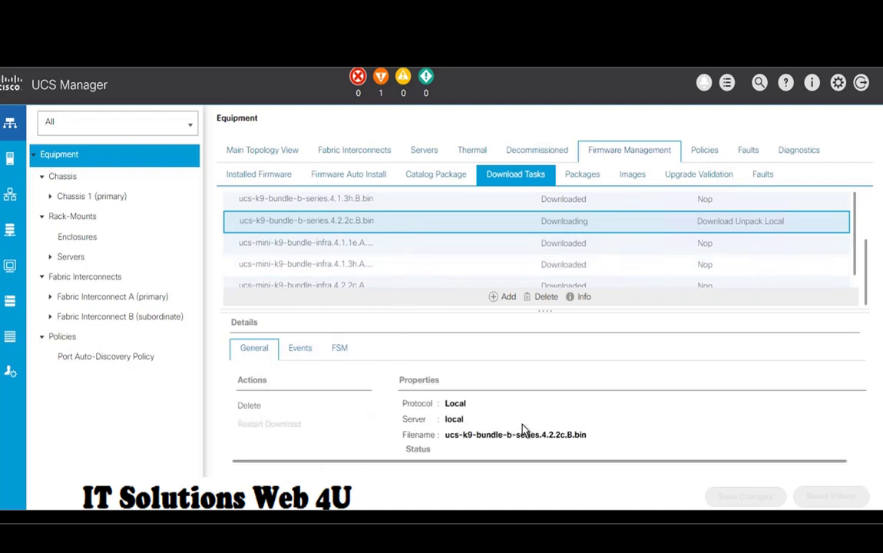
click(340, 350)
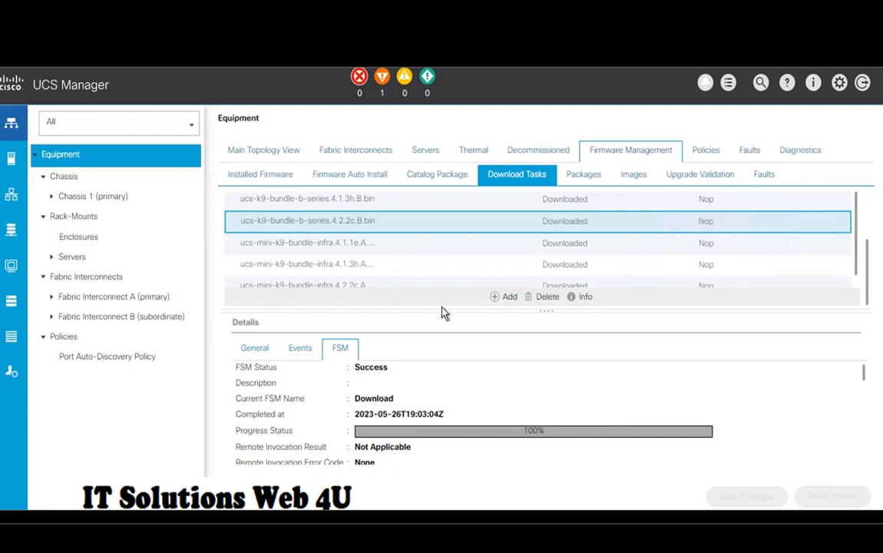
click(254, 349)
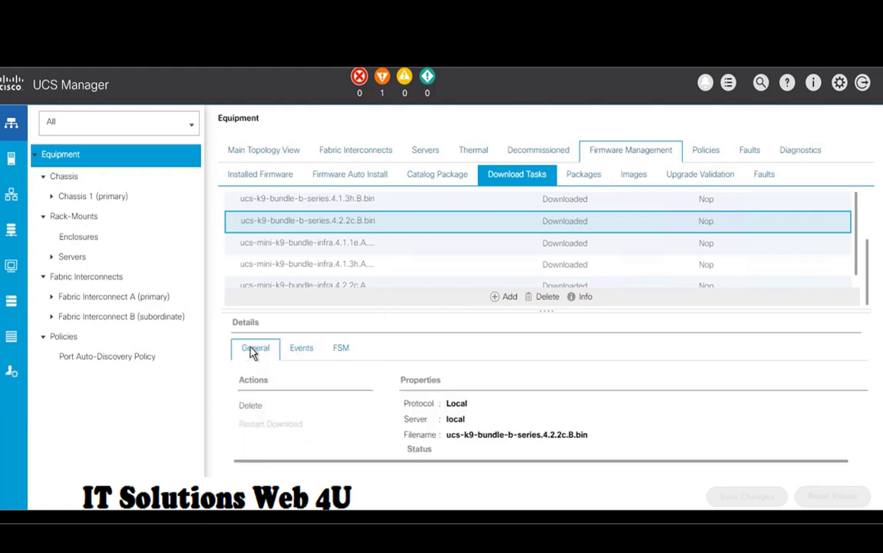
click(340, 350)
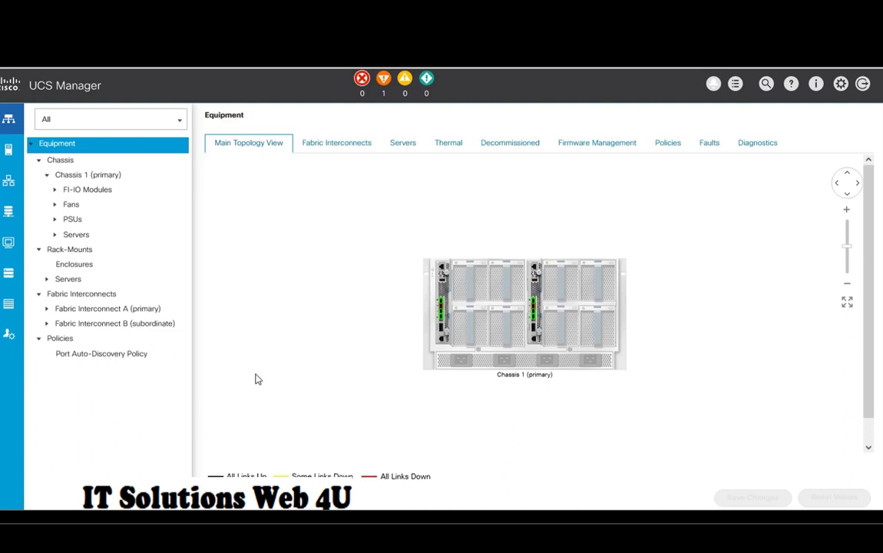
- Review the firmware download tasks for the 4.2.2c B-series and infrastructure bundles in the equipment's firmware management
click(608, 145)
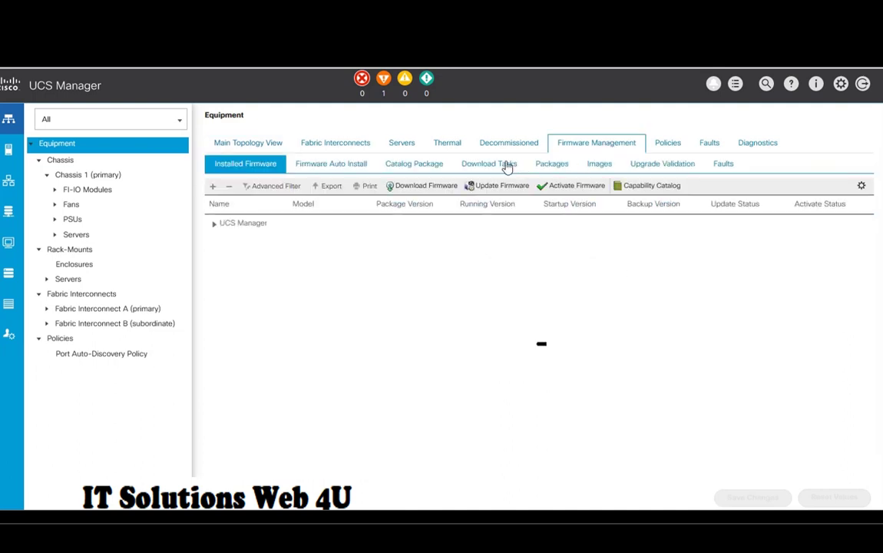
click(350, 169)
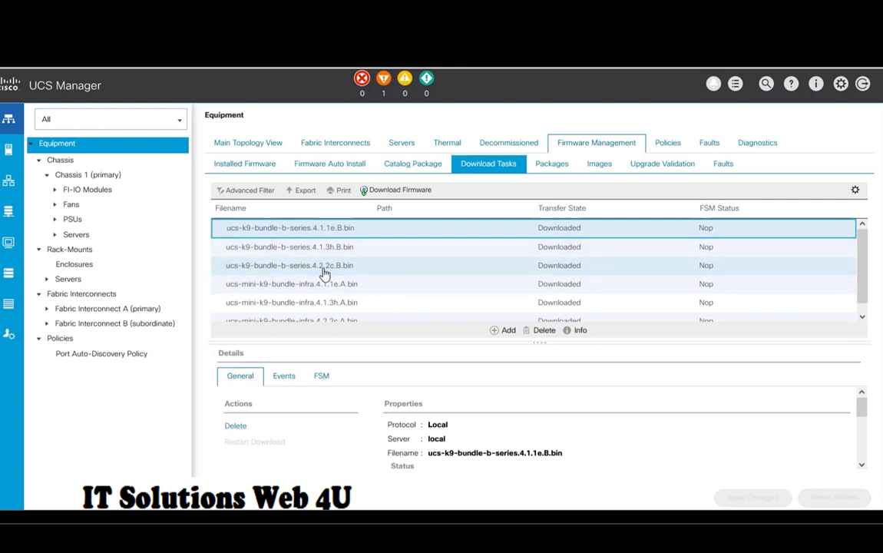
click(408, 268)
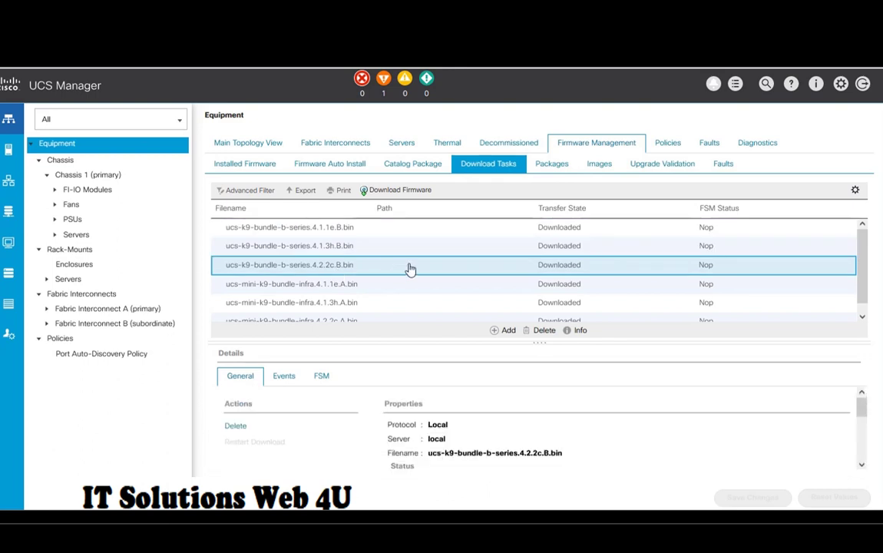
scroll(409, 269, down, 1)
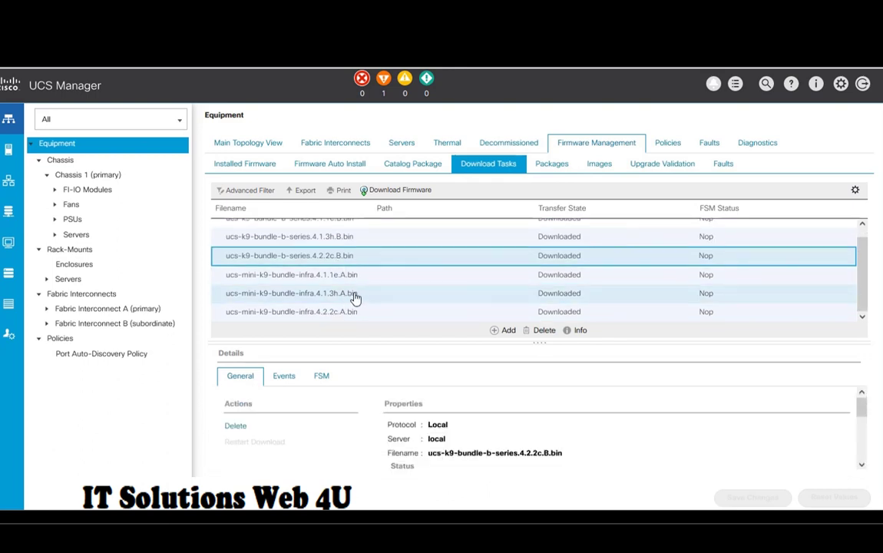
- Start the infrastructure firmware installation from Firmware Auto Install and ignore all prerequisite warnings
click(343, 167)
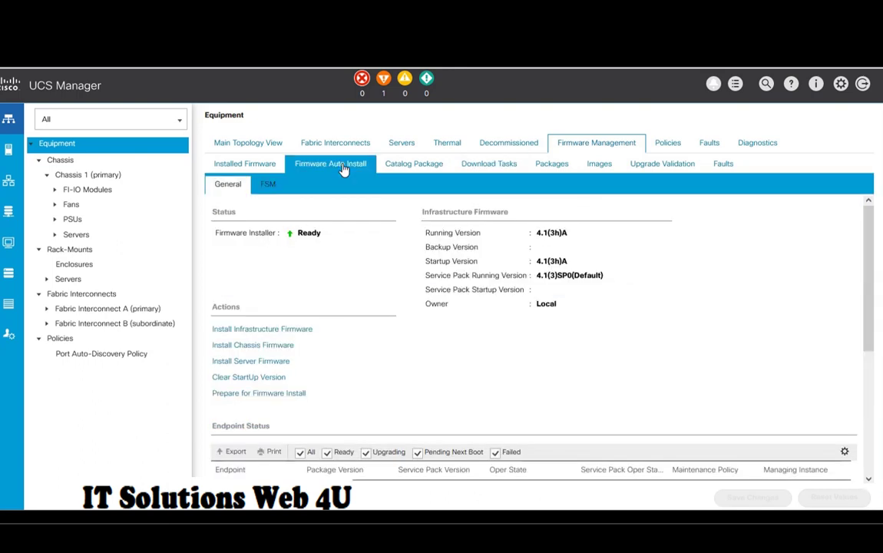
click(272, 331)
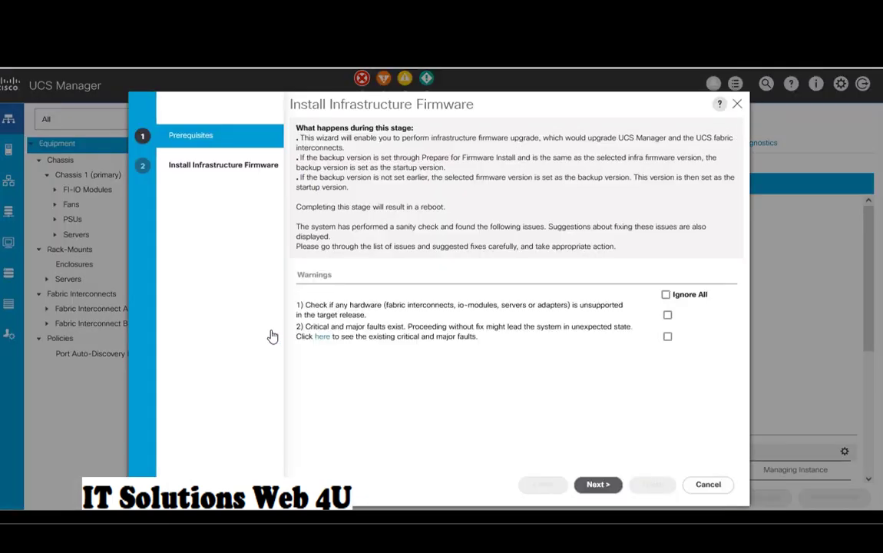
click(665, 294)
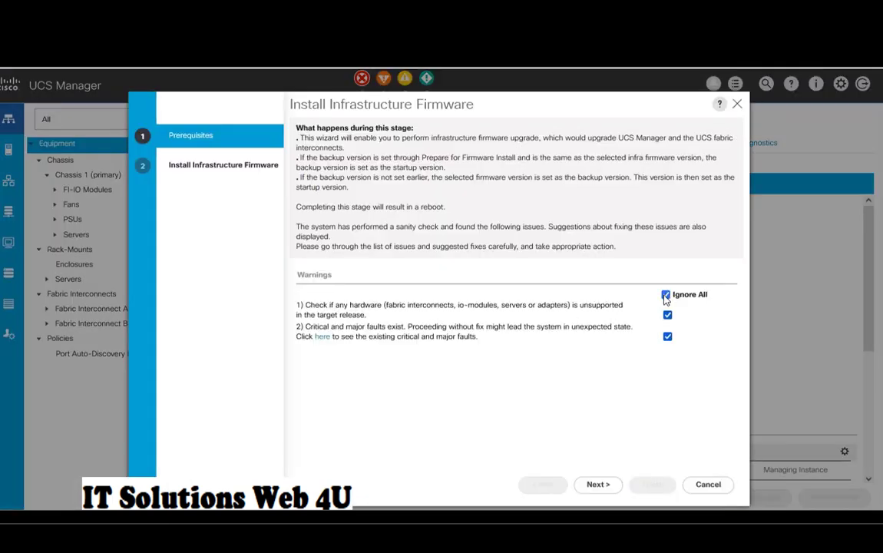
click(601, 485)
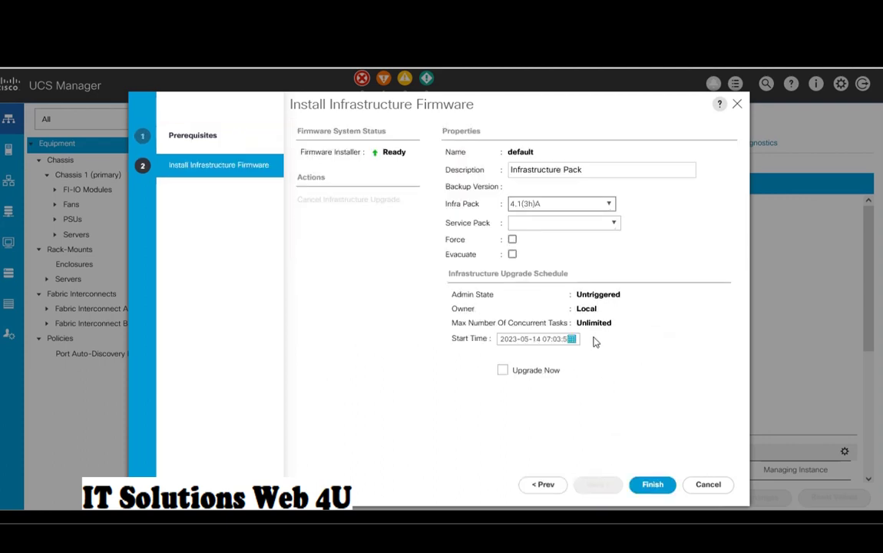
- Install infra pack 4.2(2c)A with immediate upgrade and no service pack, accepting the service pack warning and acknowledging the start of the installation
click(610, 205)
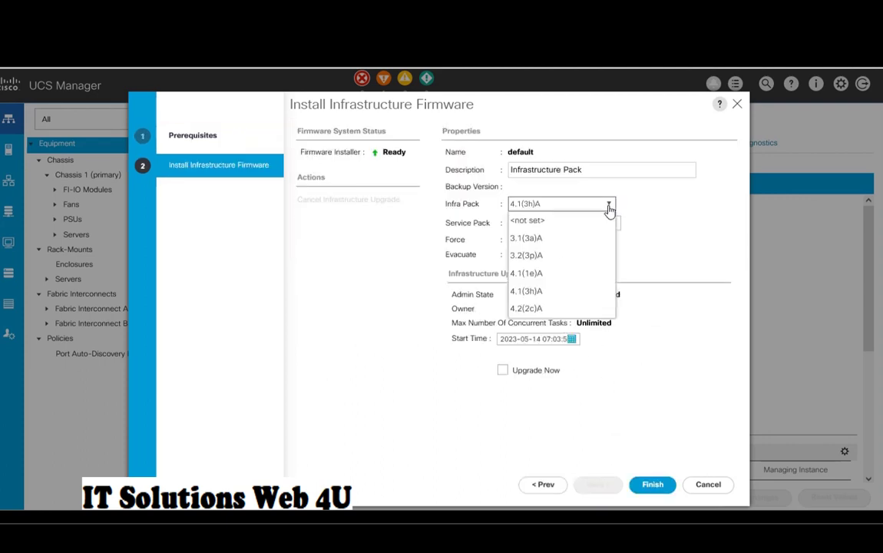
click(563, 309)
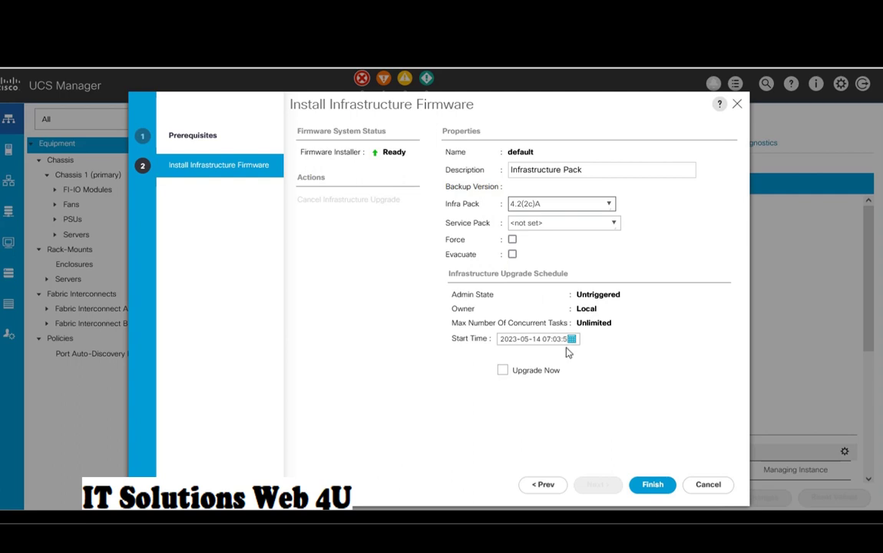
click(503, 371)
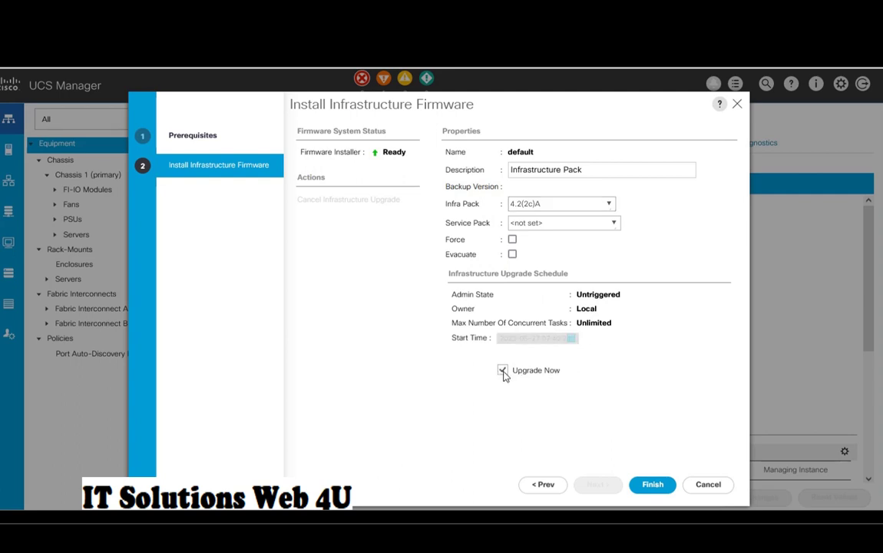
click(653, 485)
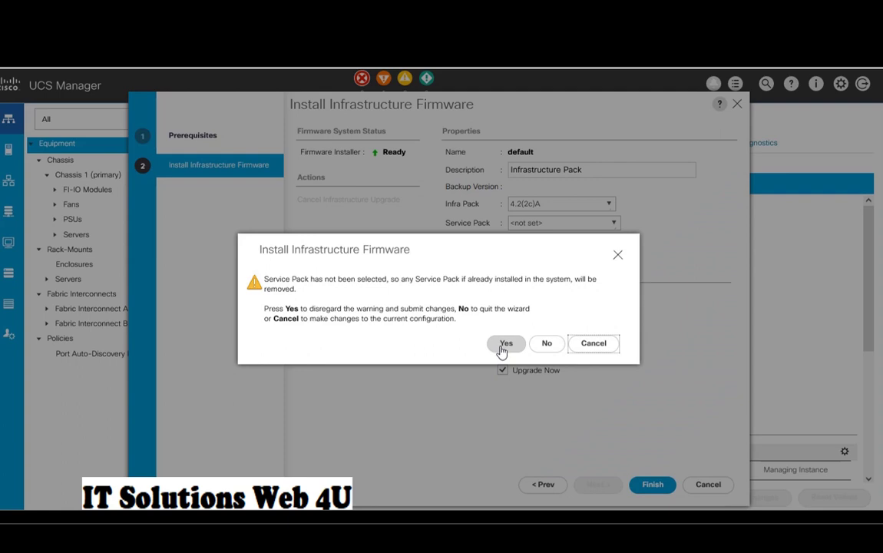
click(503, 348)
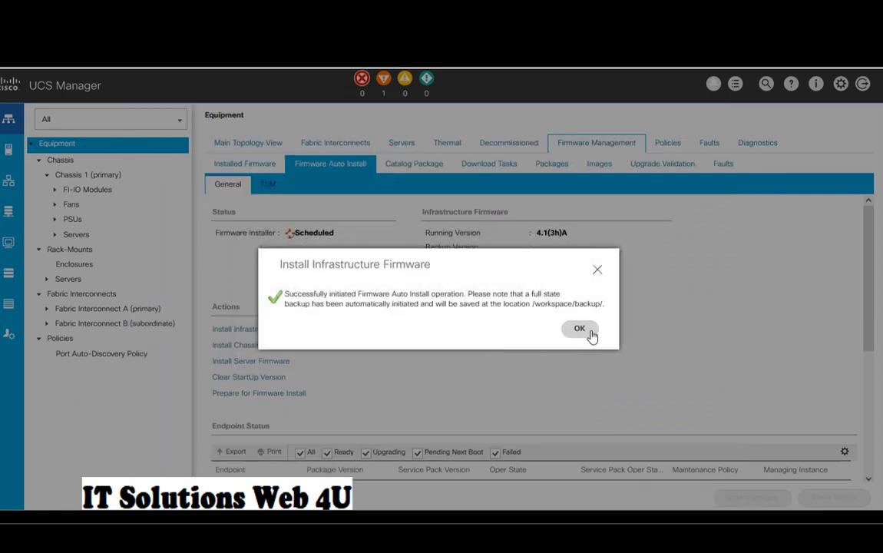
click(580, 328)
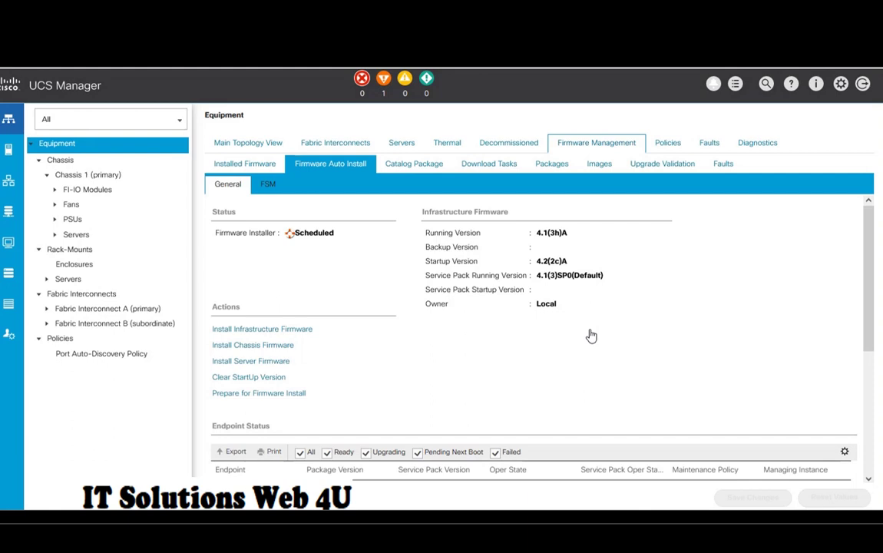
- Monitor the firmware auto install's FSM progress, dismissing the connection error and reopening the FSM view once UCS Manager is reachable
click(267, 186)
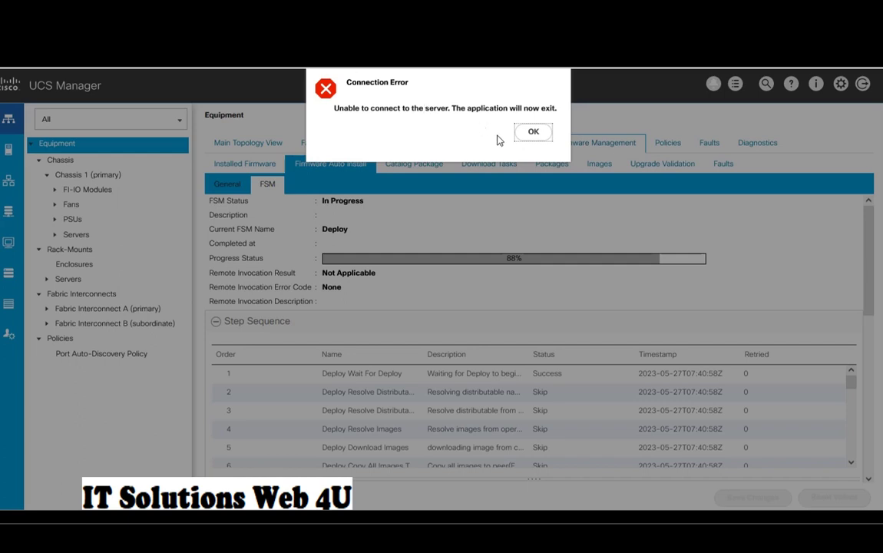
click(529, 139)
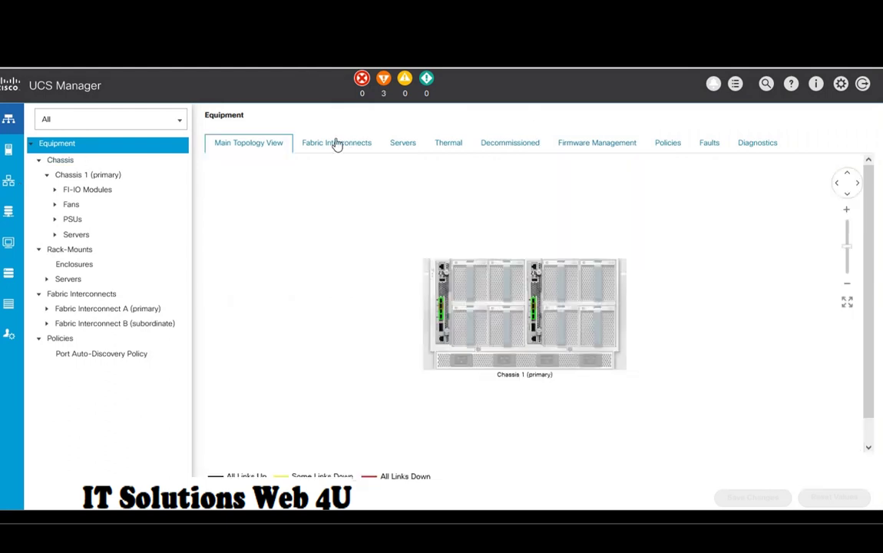
click(587, 146)
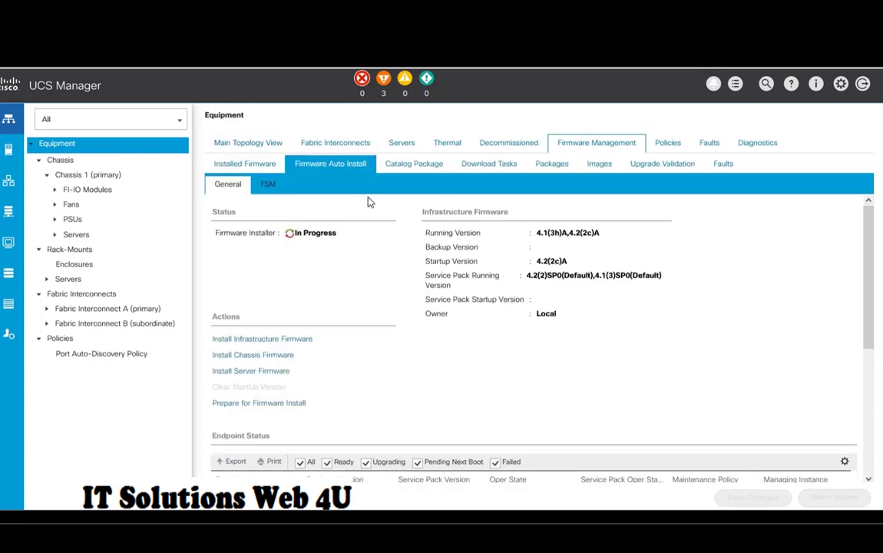
click(268, 187)
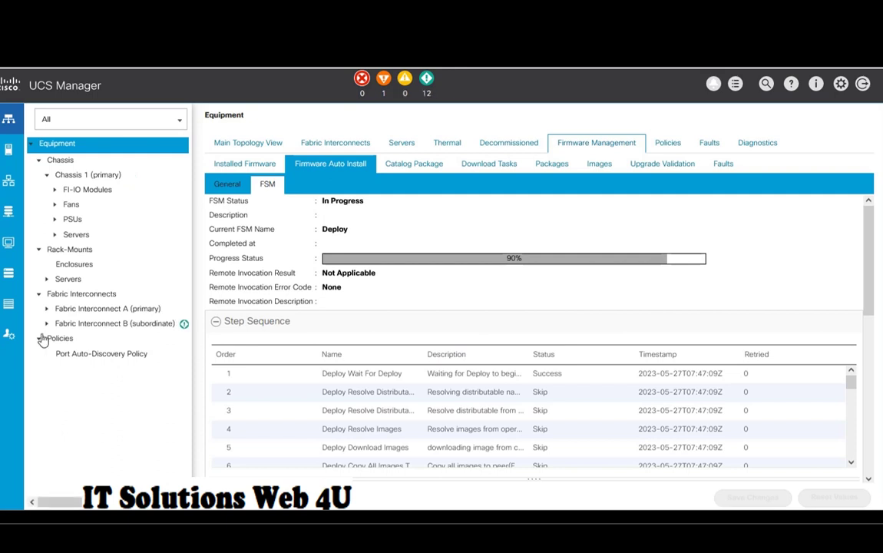
- Review the endpoint status and infrastructure firmware versions in Firmware Auto Install, widening the Endpoint column to read full names
scroll(457, 409, down, 8)
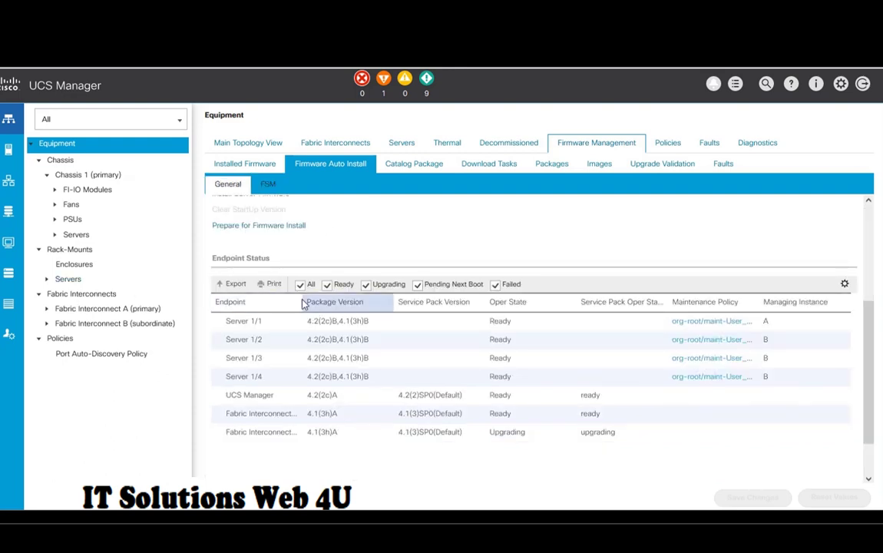
drag(299, 304, 322, 304)
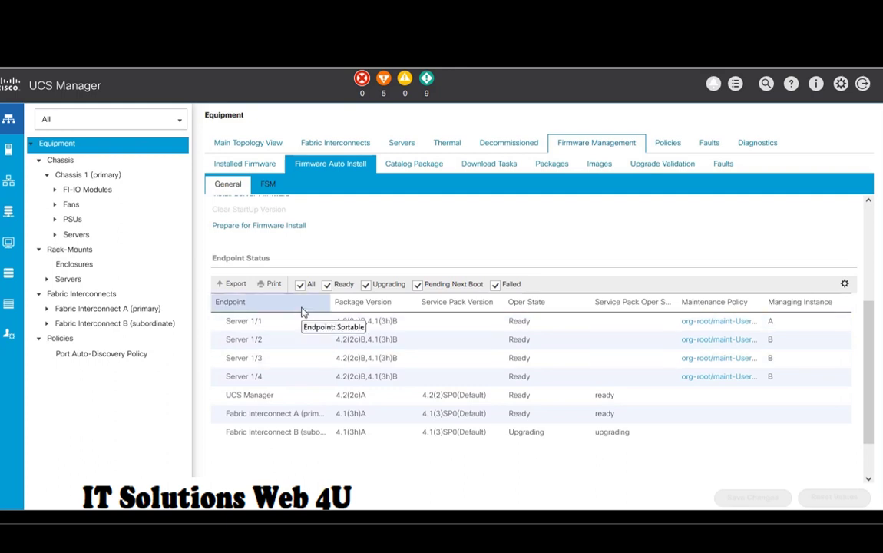
scroll(302, 313, up, 3)
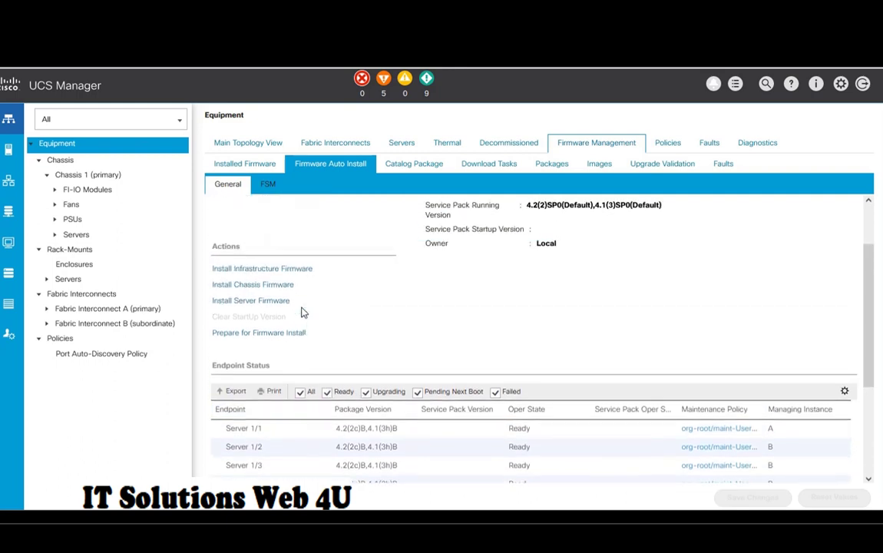
scroll(302, 312, up, 1)
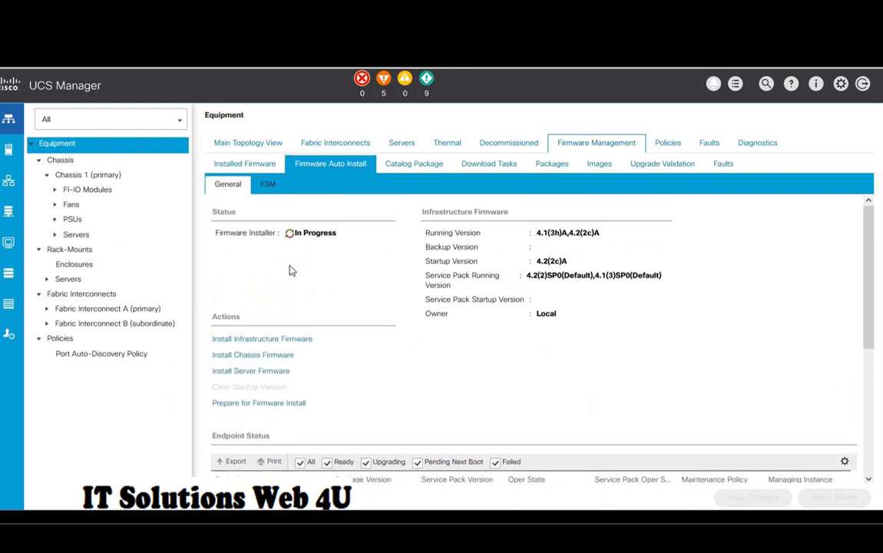
- Check the FSM of Fabric Interconnect B and the Deploy step sequence of the equipment's firmware auto install
click(269, 187)
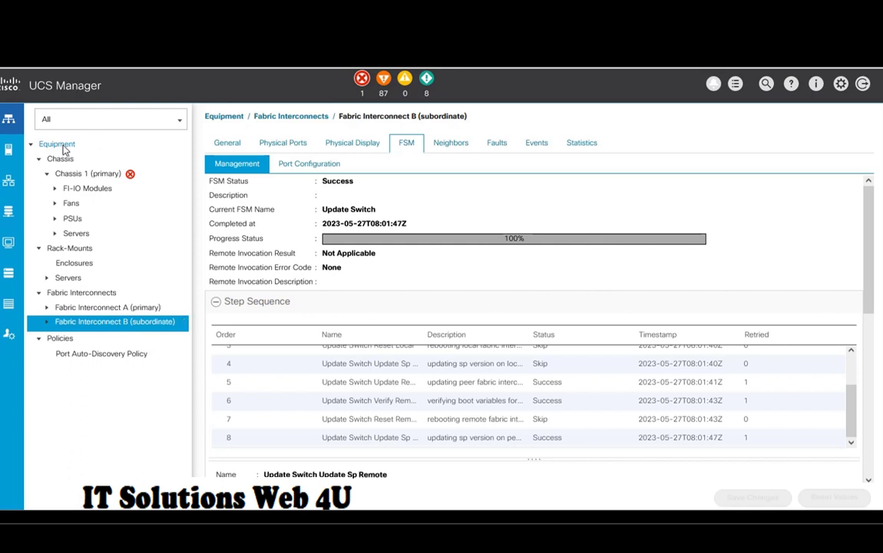
click(57, 144)
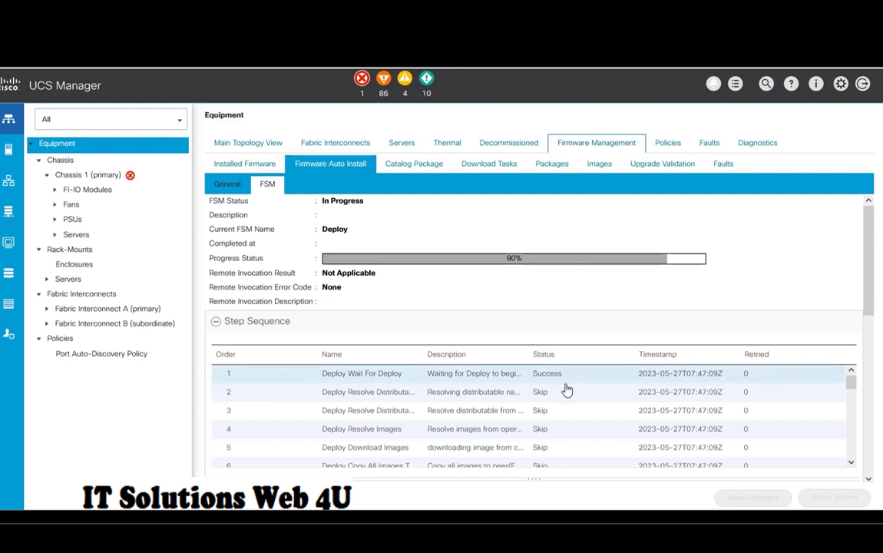
scroll(566, 390, down, 10)
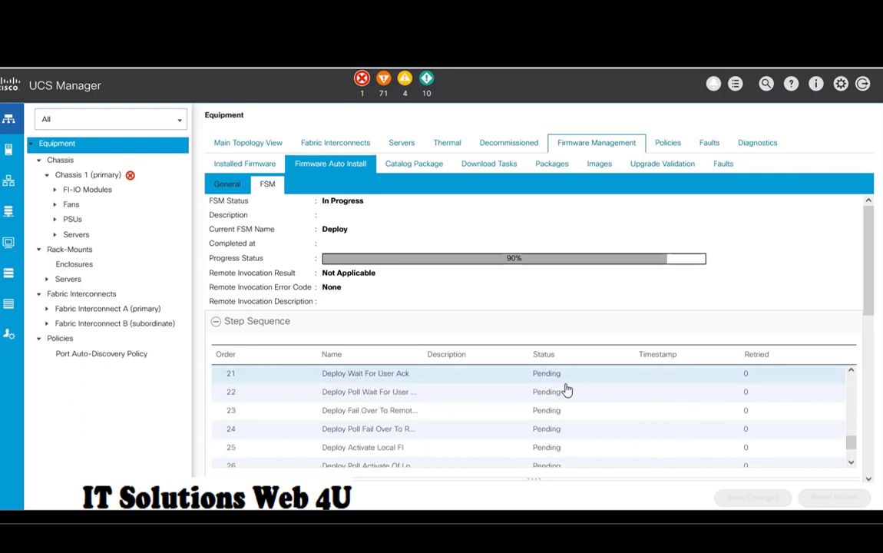
scroll(566, 390, down, 1)
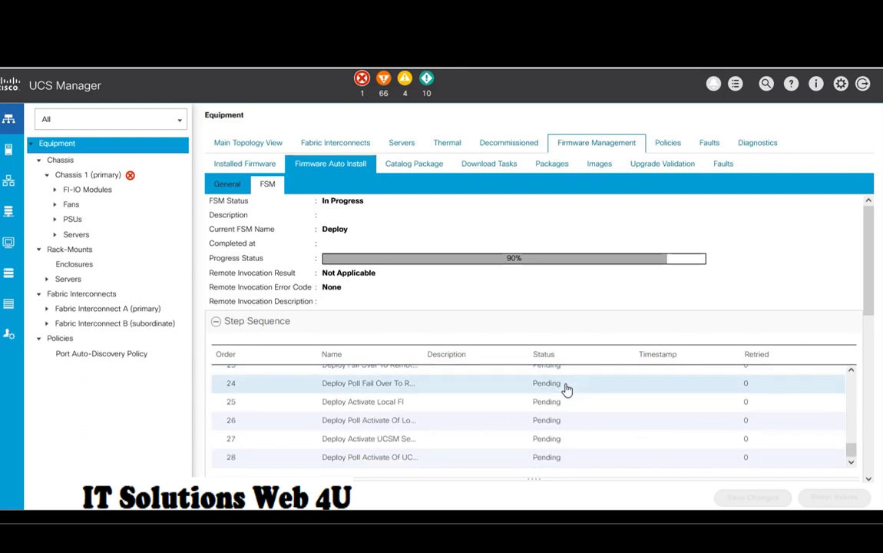
scroll(566, 390, up, 4)
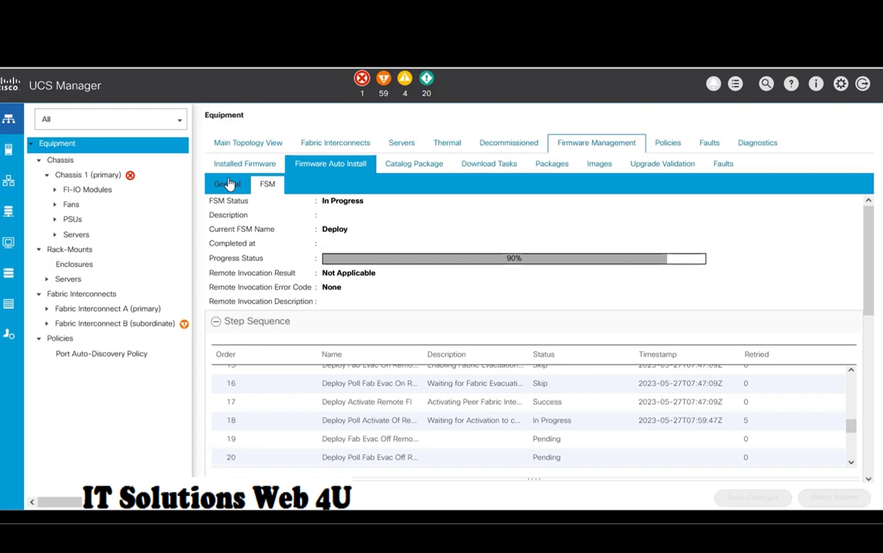
- Recheck each endpoint's package version and state, widening the Endpoint column, and dismiss the Pending Activities notice
click(227, 185)
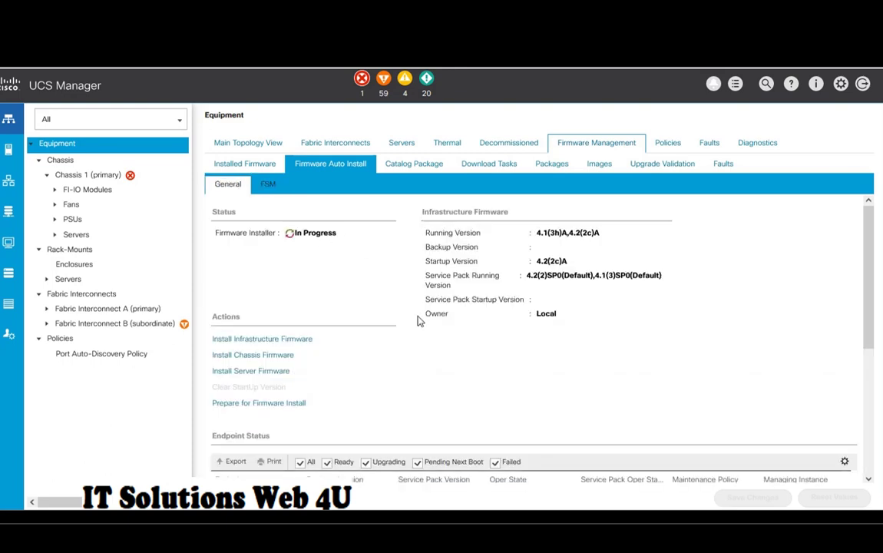
scroll(418, 321, down, 5)
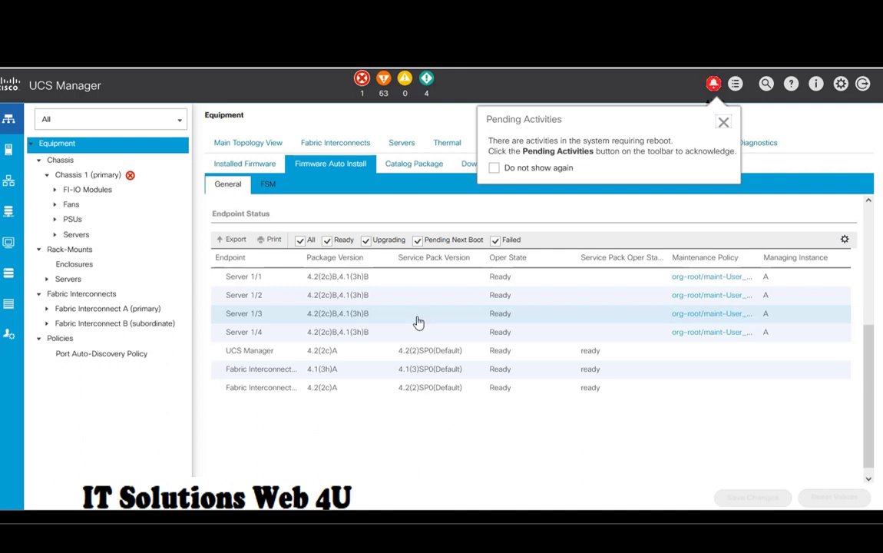
scroll(419, 321, up, 2)
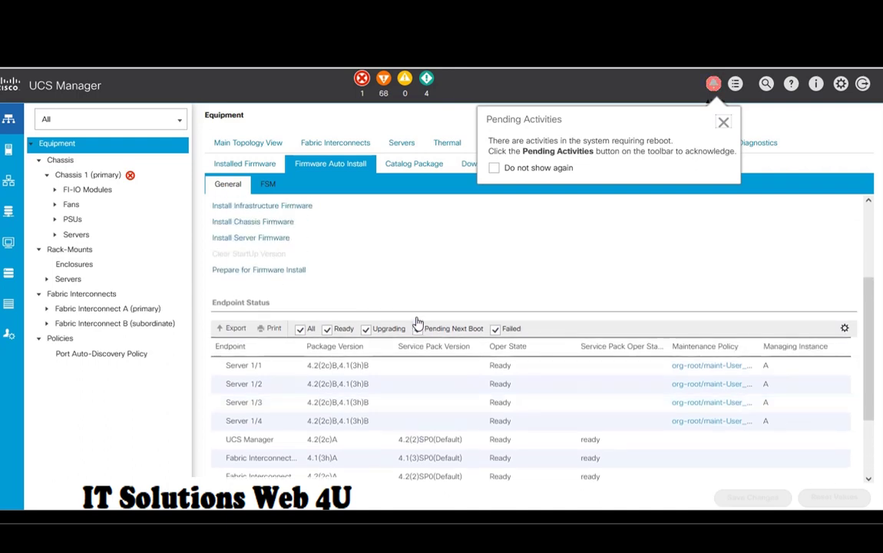
click(417, 327)
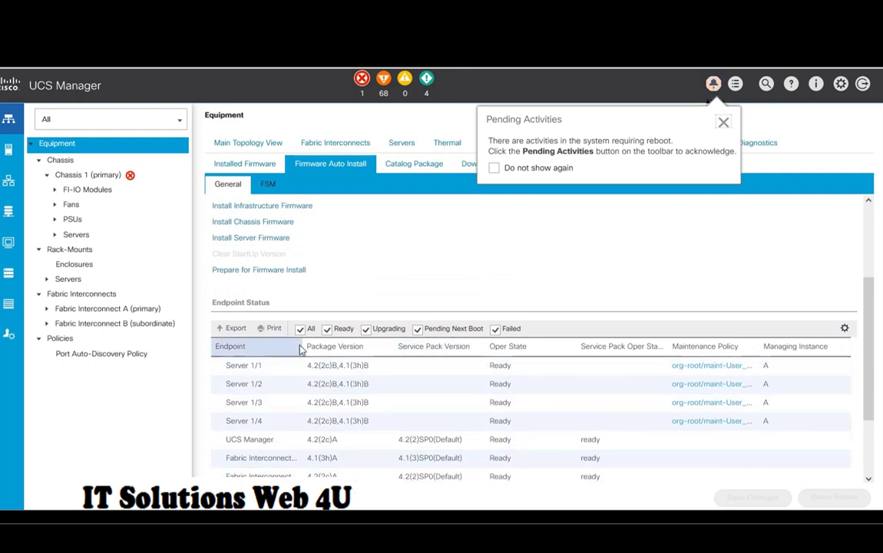
drag(300, 350, 331, 351)
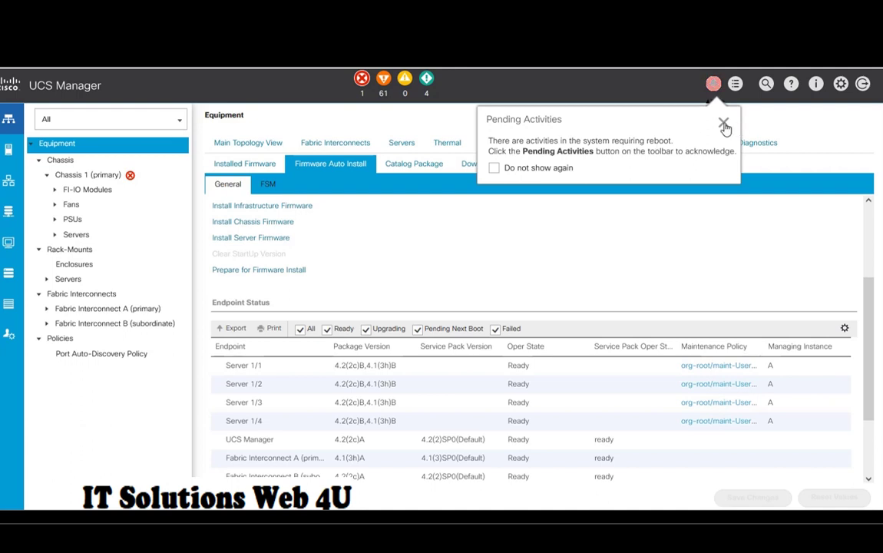
click(723, 122)
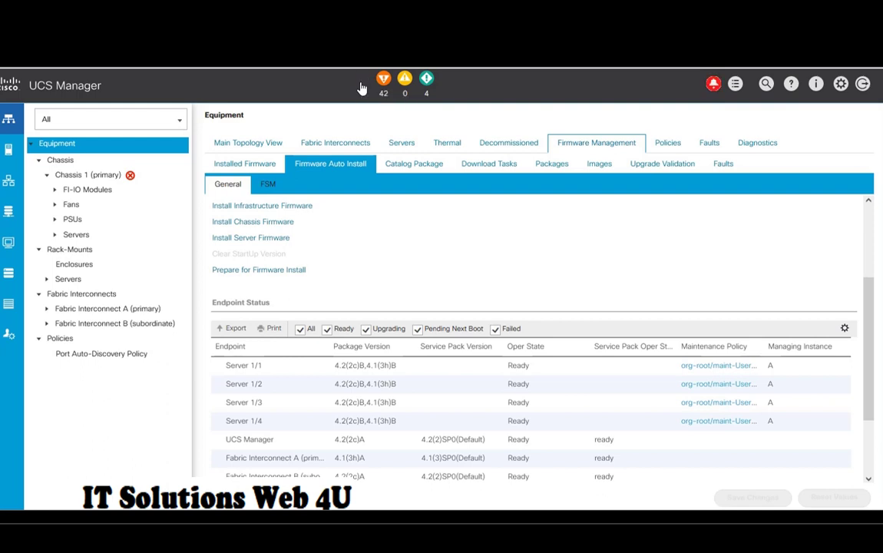
- Review the critical and major faults, and return to the equipment's Firmware Auto Install status
click(361, 86)
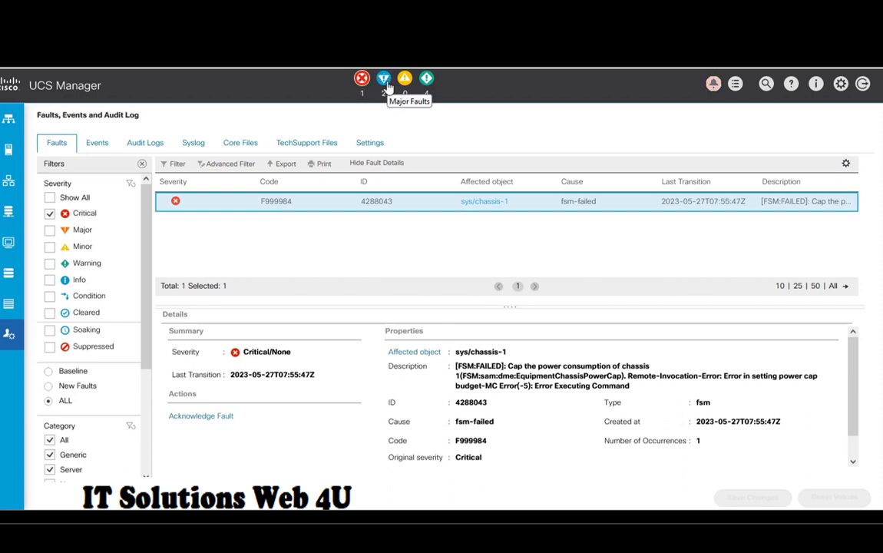
click(385, 83)
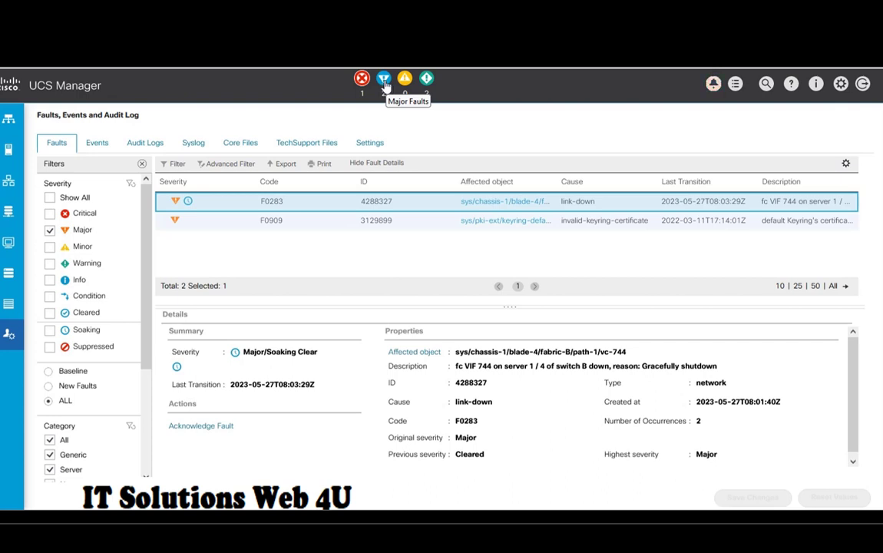
click(8, 120)
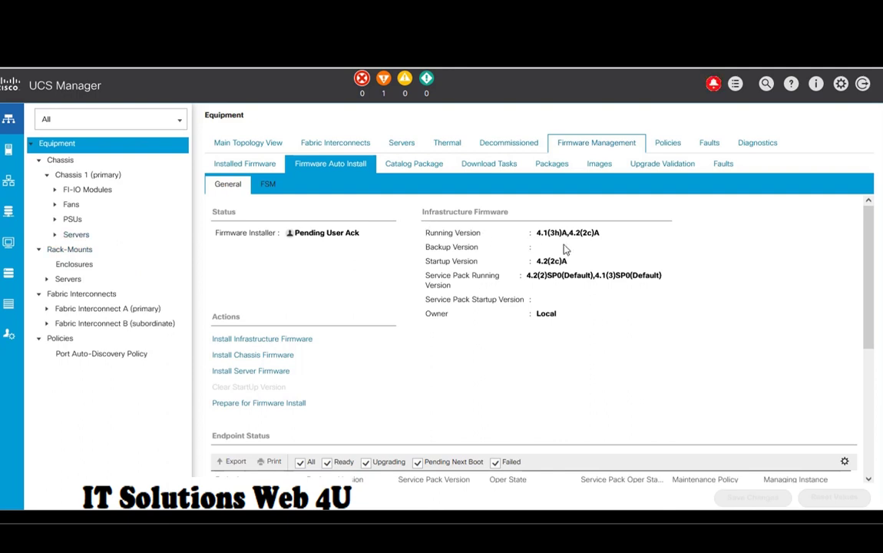
- Acknowledge the pending fabric interconnect reboot so that it is applied immediately, and close the pending activities
click(715, 90)
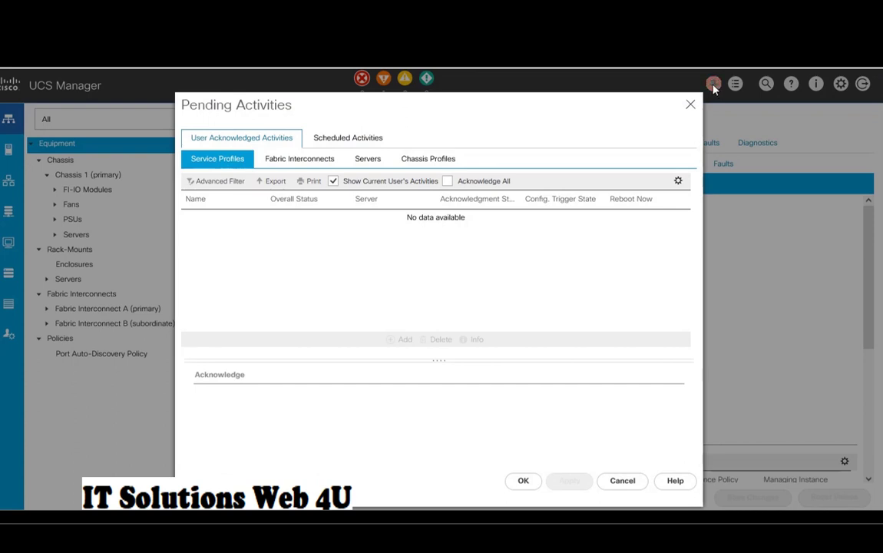
click(312, 162)
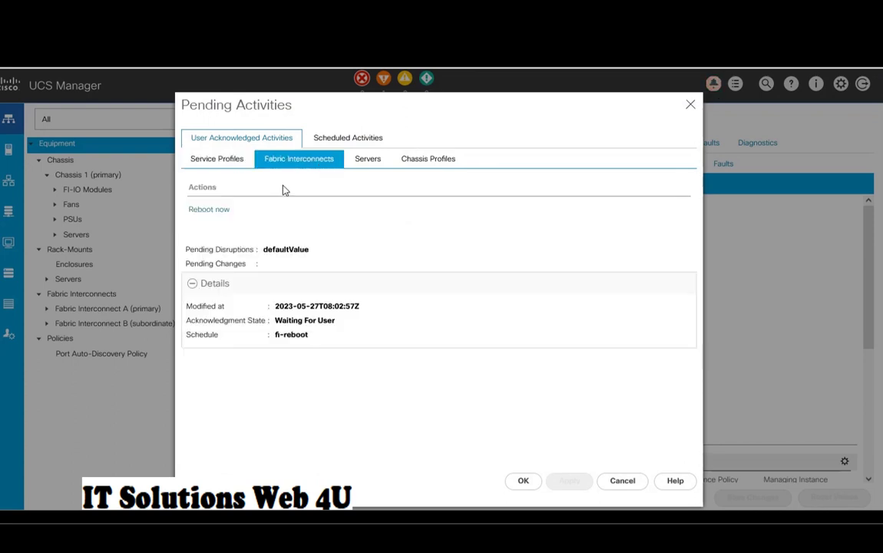
click(203, 212)
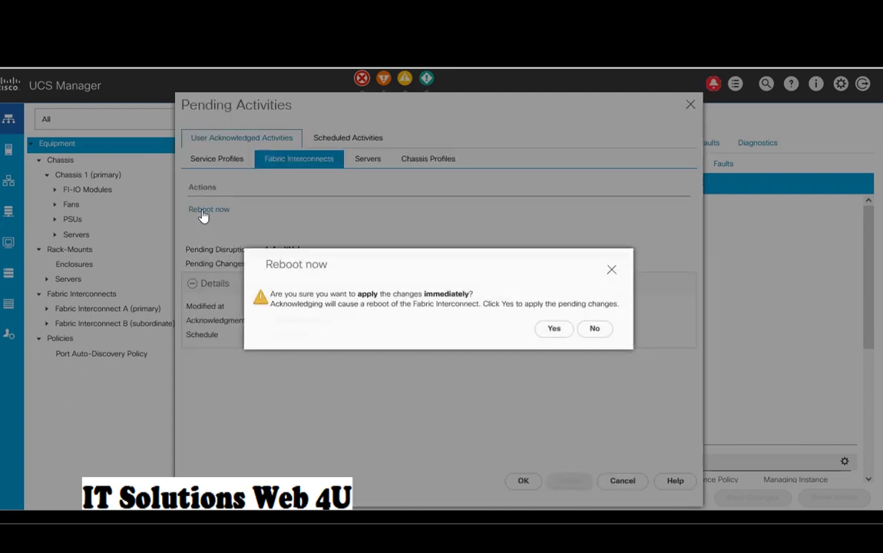
click(551, 329)
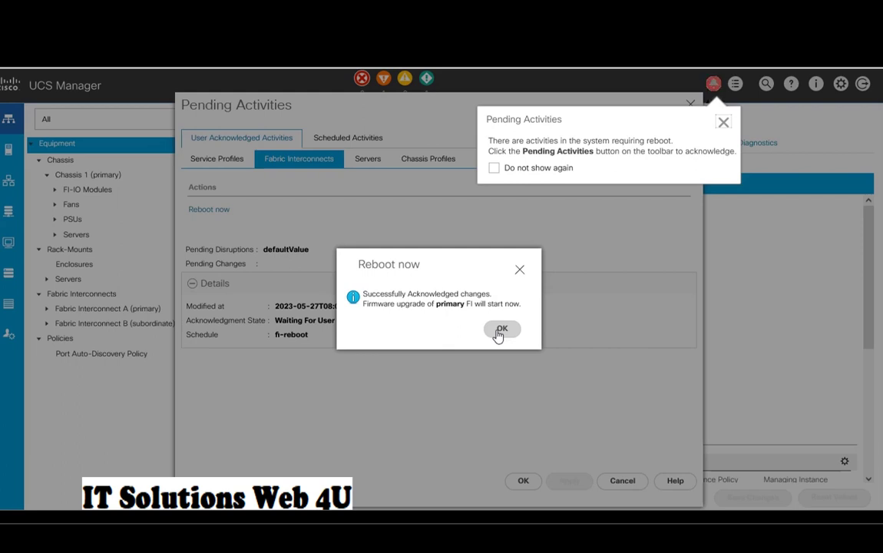
click(501, 329)
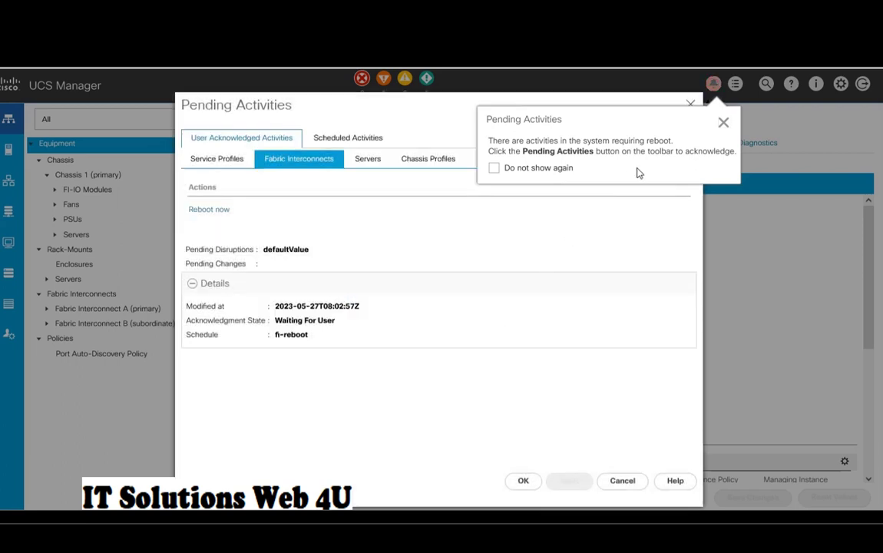
click(724, 123)
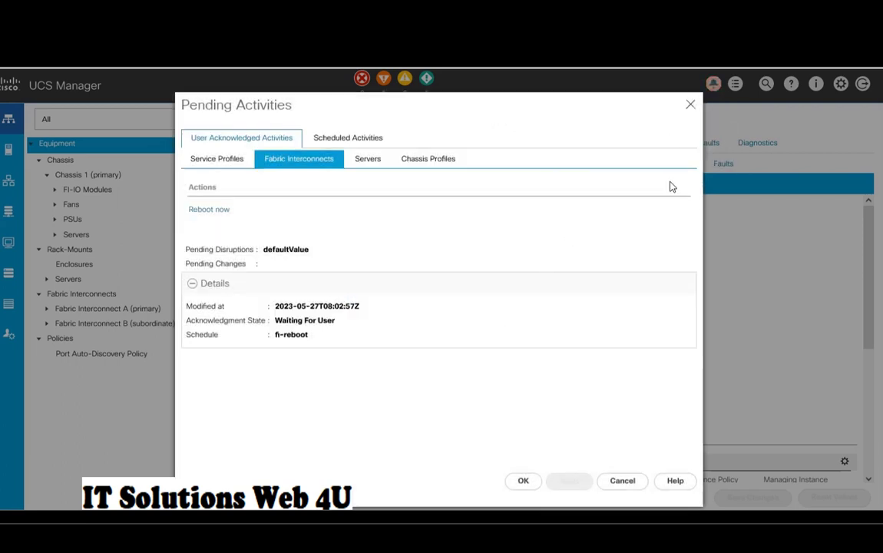
click(516, 482)
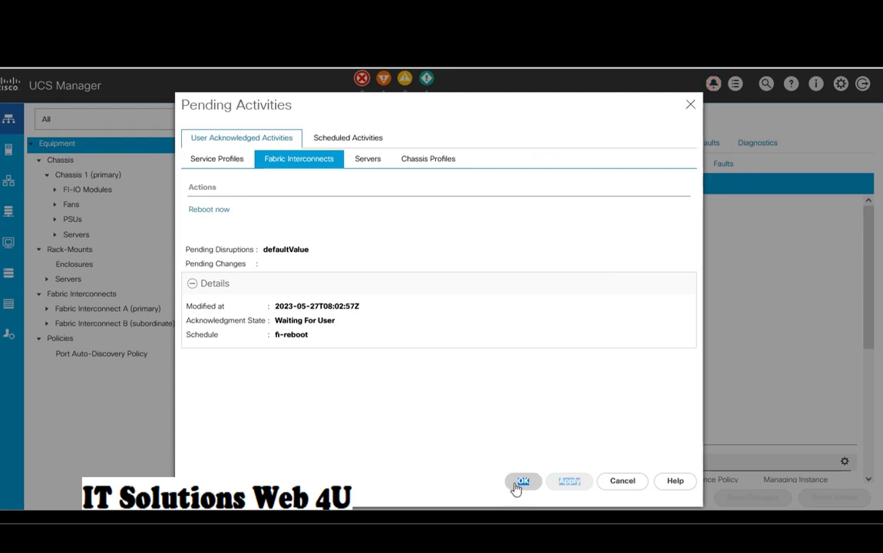
drag(516, 483, 564, 467)
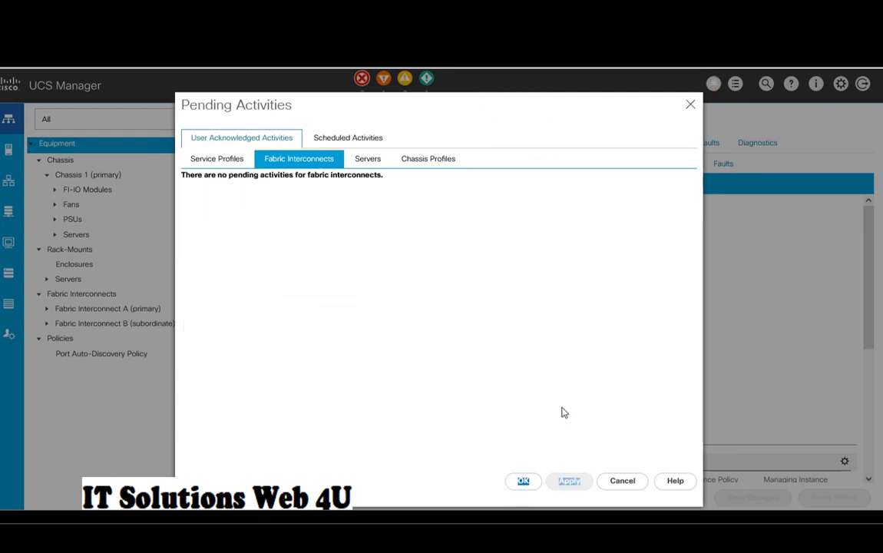
click(523, 482)
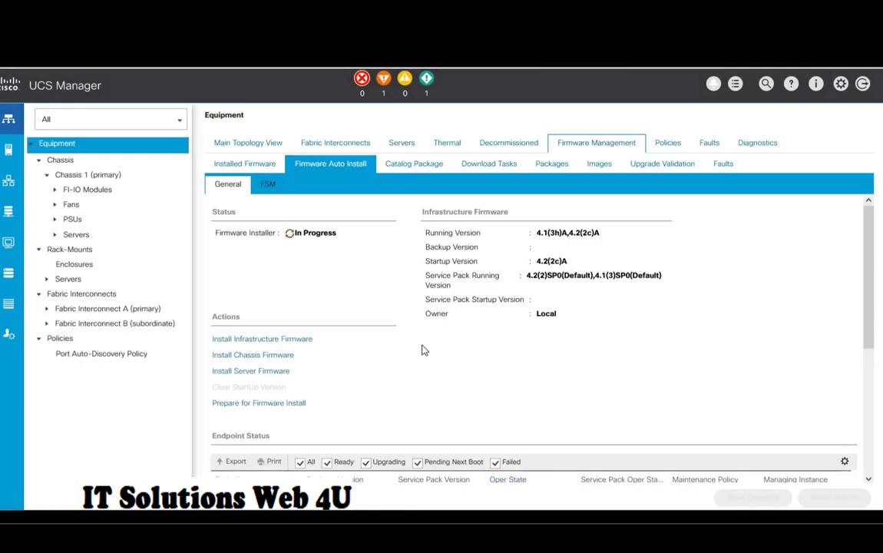
- Check the Deploy step sequence of the firmware auto install and the Update Switch FSM steps of Fabric Interconnect A
click(269, 185)
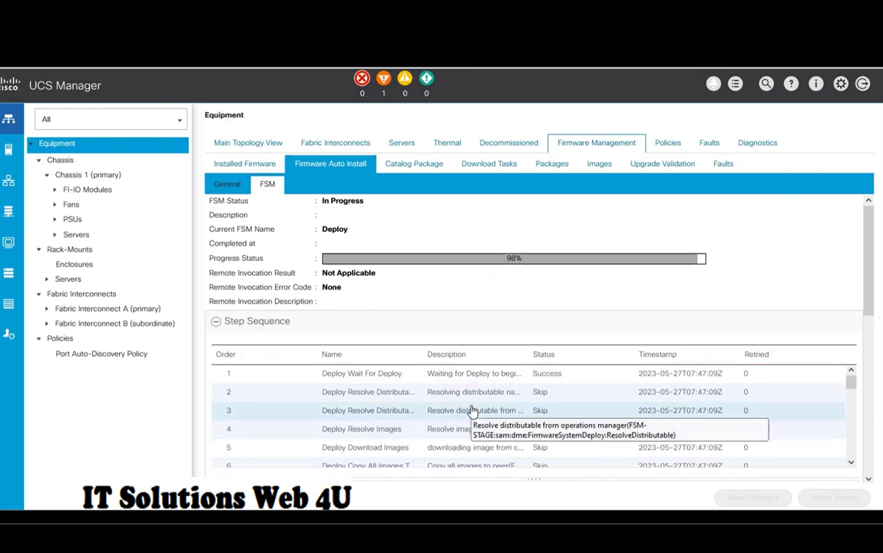
scroll(483, 399, down, 5)
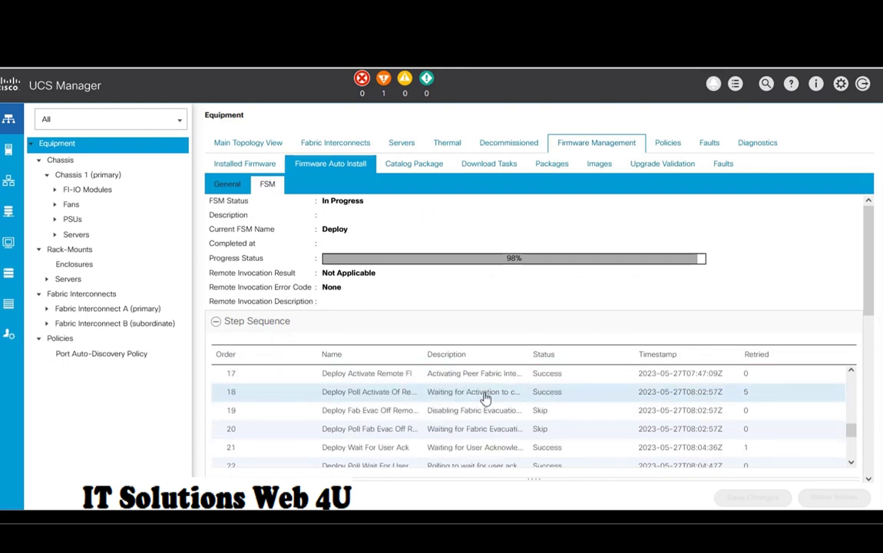
scroll(485, 398, down, 3)
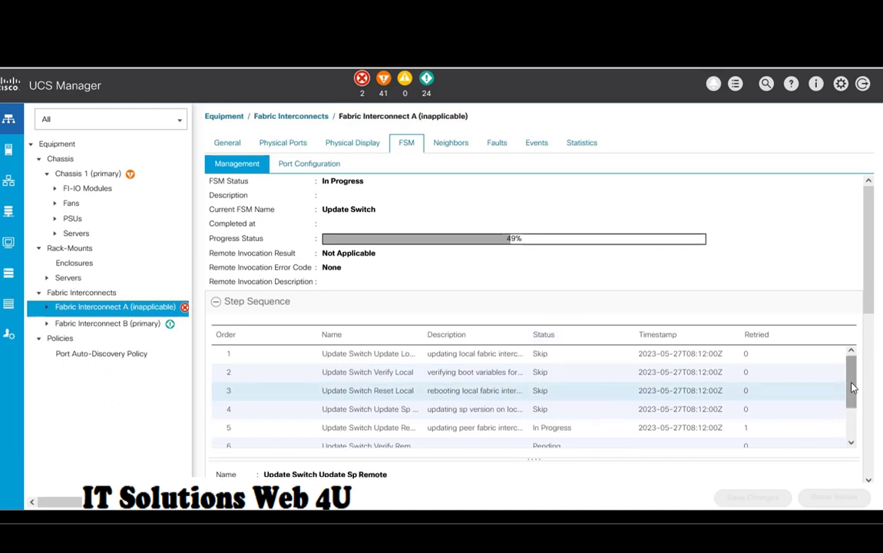
drag(853, 388, 853, 420)
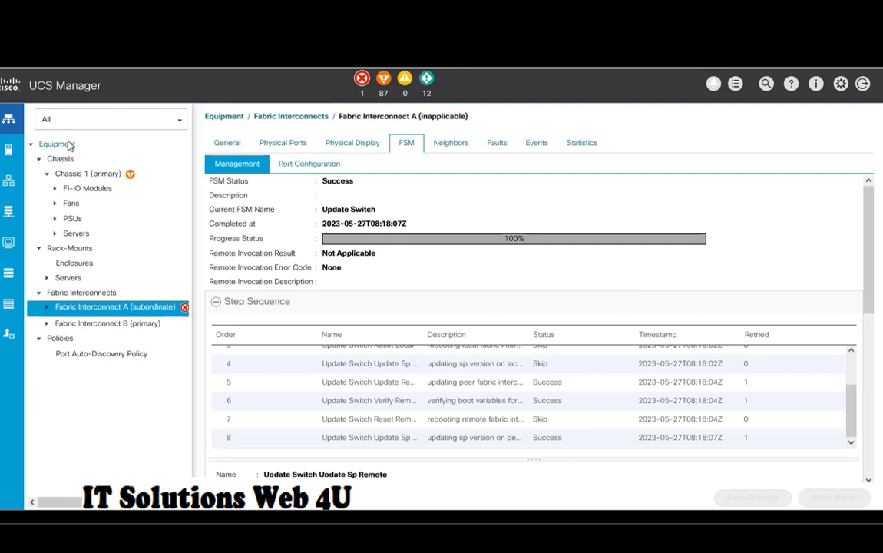
- Review the equipment's firmware installer status, infrastructure firmware versions, and each endpoint's package version and operational state in Firmware Auto Install
click(68, 144)
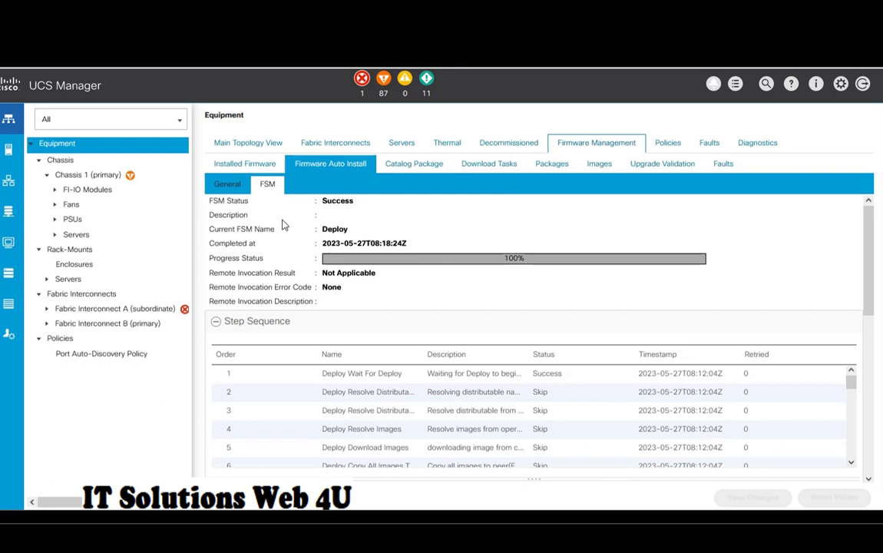
click(228, 187)
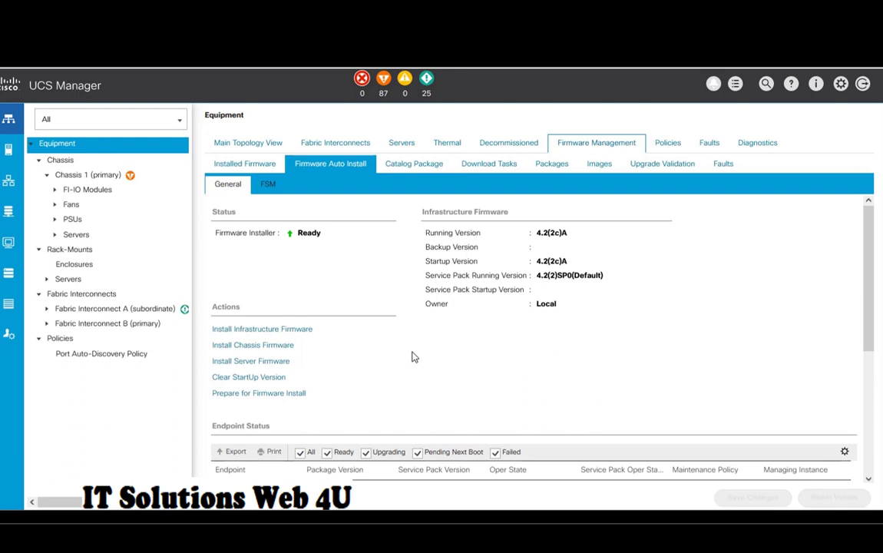
scroll(412, 357, down, 4)
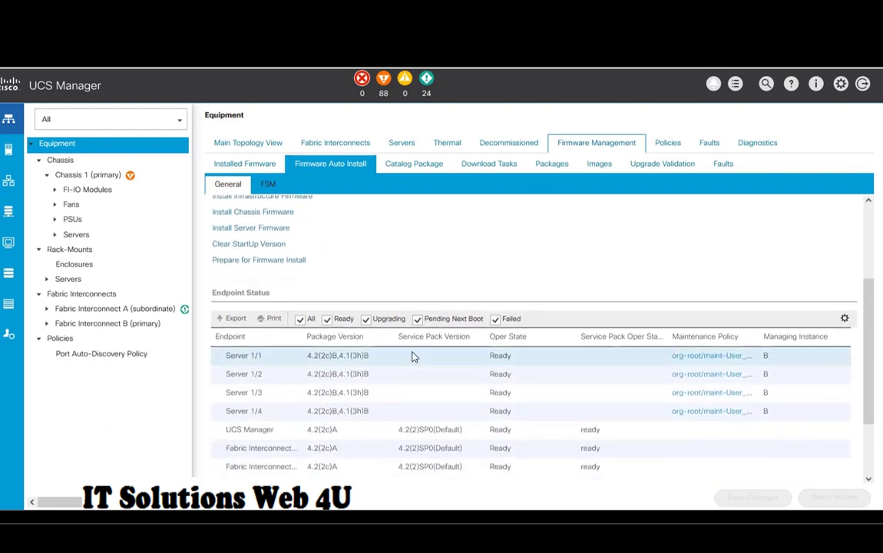
scroll(411, 357, down, 2)
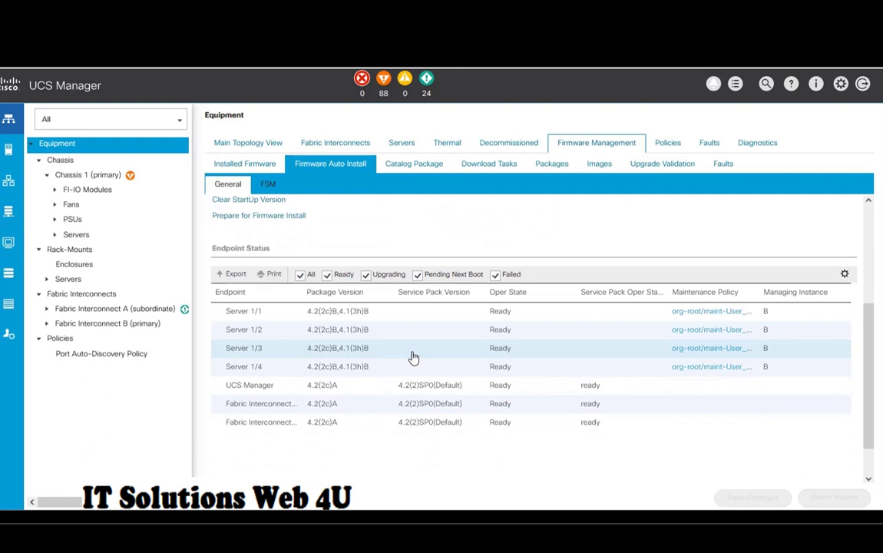
scroll(411, 357, up, 6)
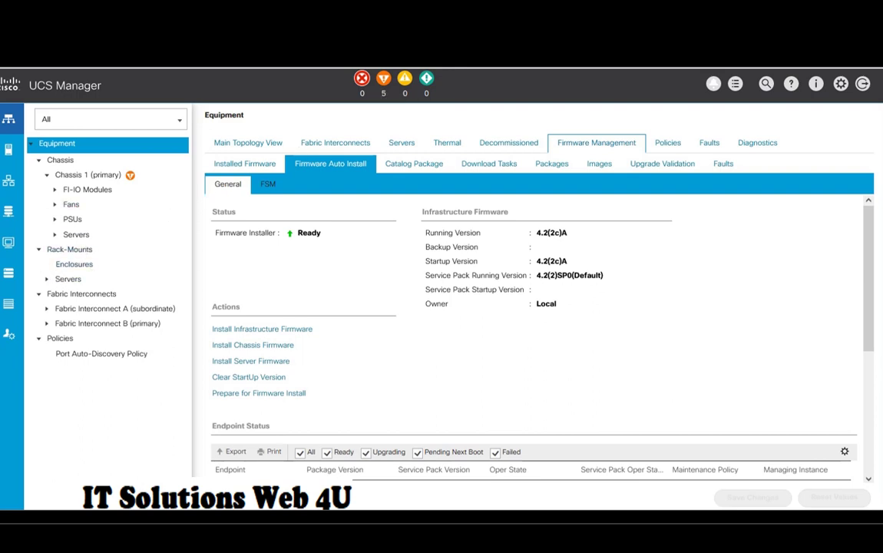
scroll(320, 272, down, 3)
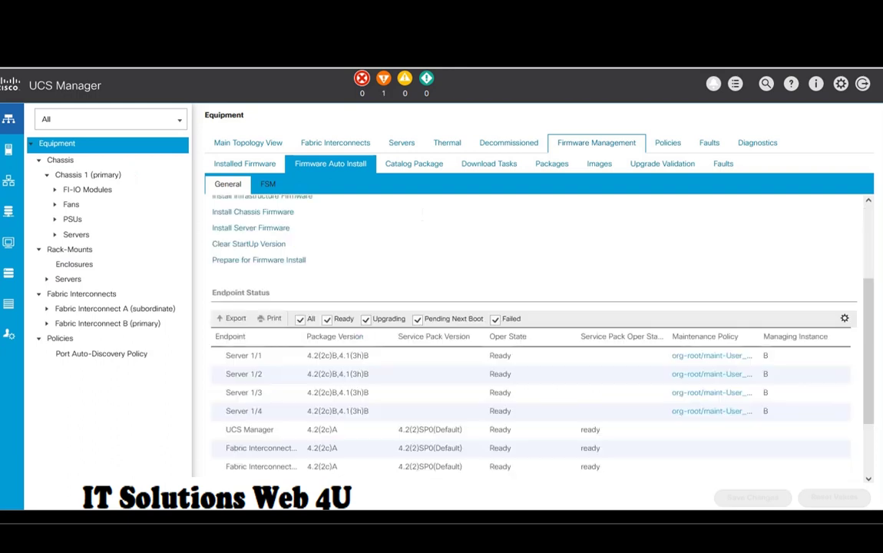
scroll(399, 267, up, 1)
scroll(400, 266, up, 2)
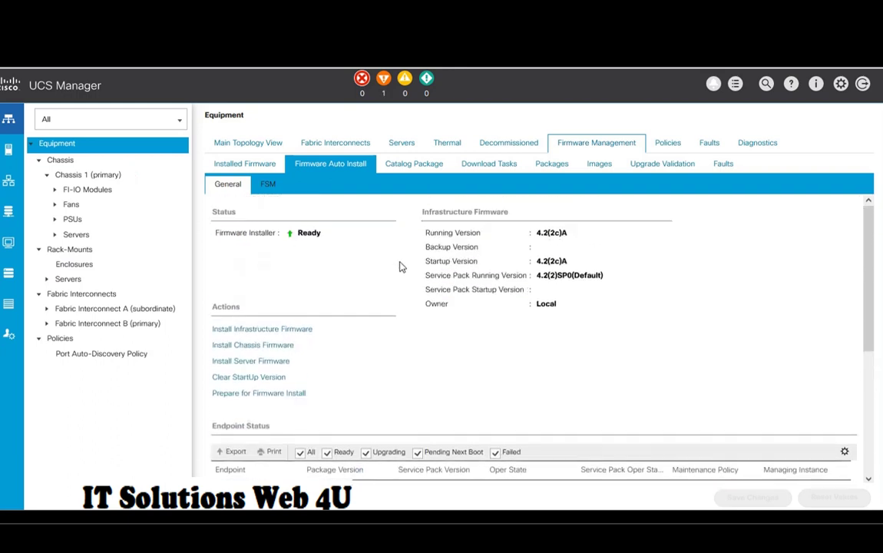
scroll(399, 267, down, 5)
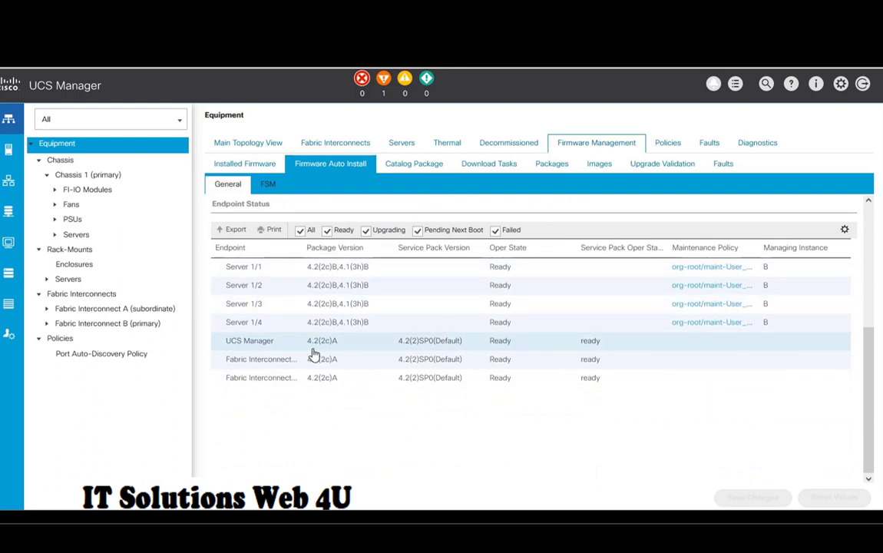
- Start the server firmware installation and ignore all prerequisite warnings
scroll(311, 373, up, 4)
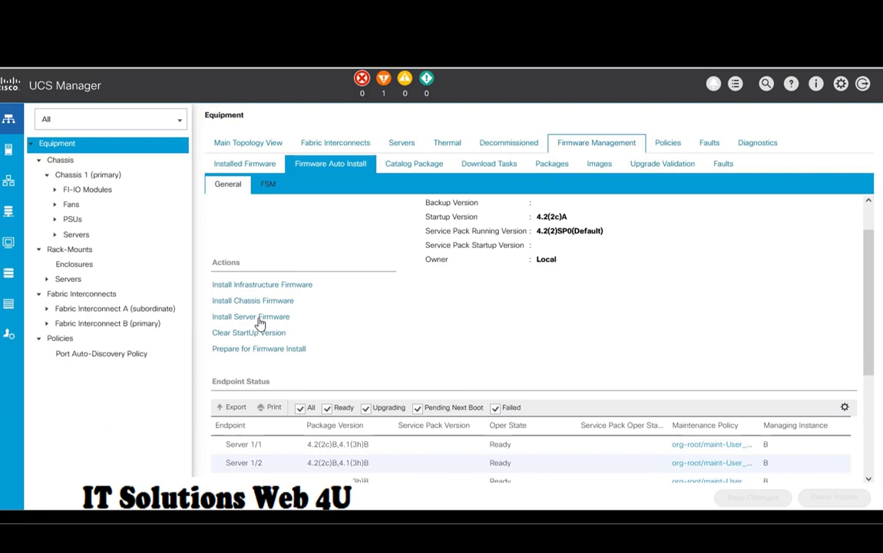
click(259, 321)
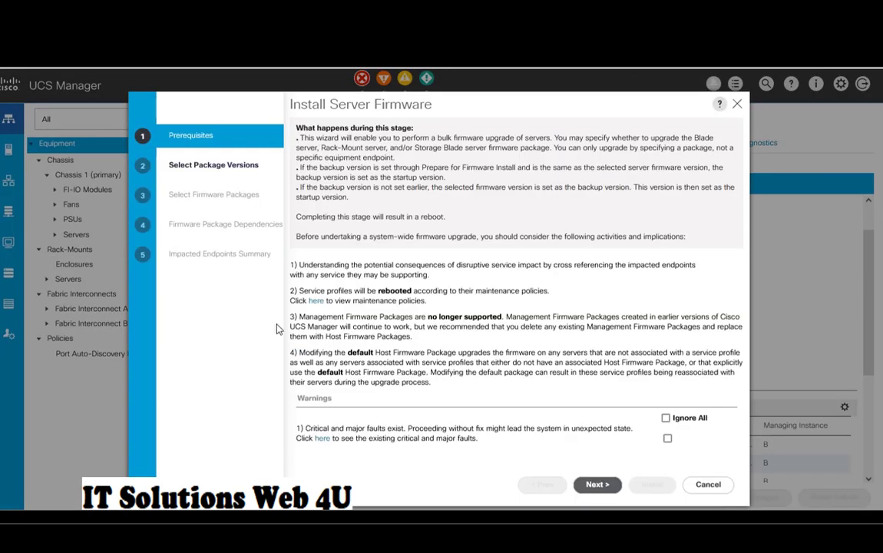
click(666, 418)
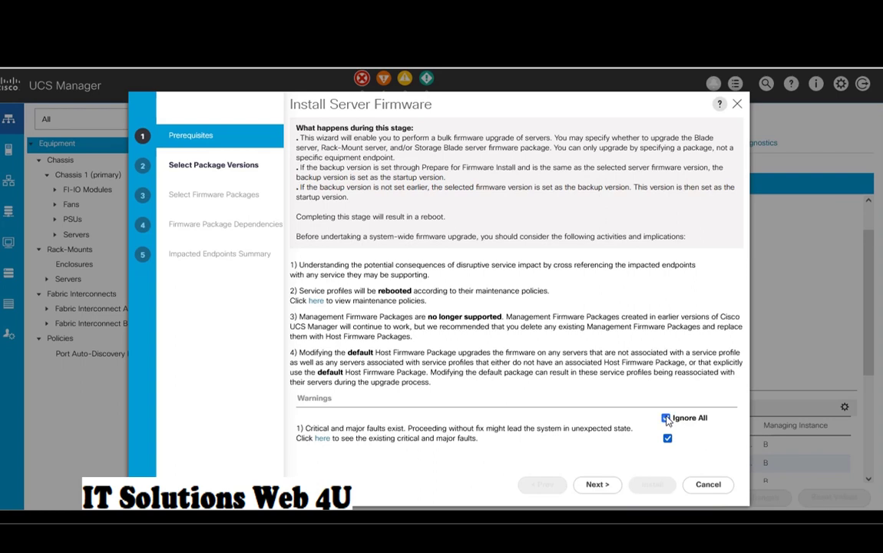
click(596, 484)
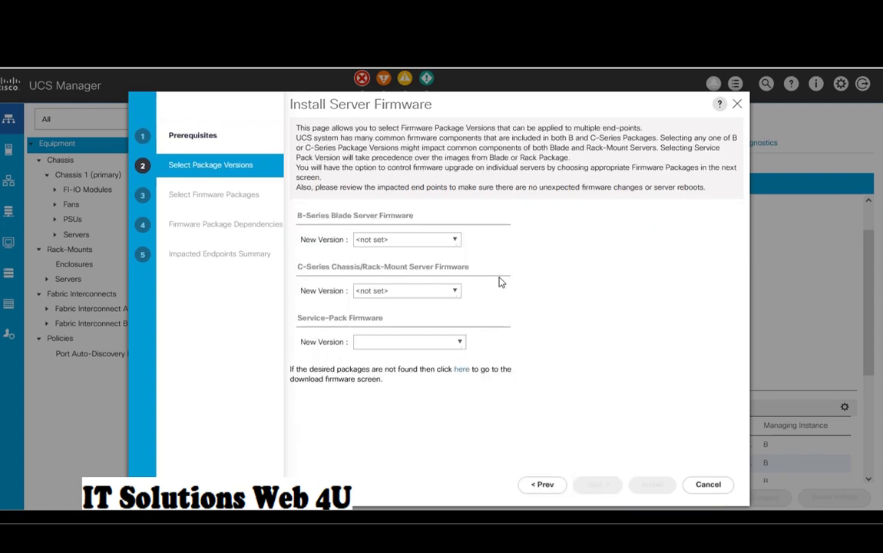
- Set the B-Series blade server firmware to 4.2(2c)B and include all host firmware packages under root
click(456, 242)
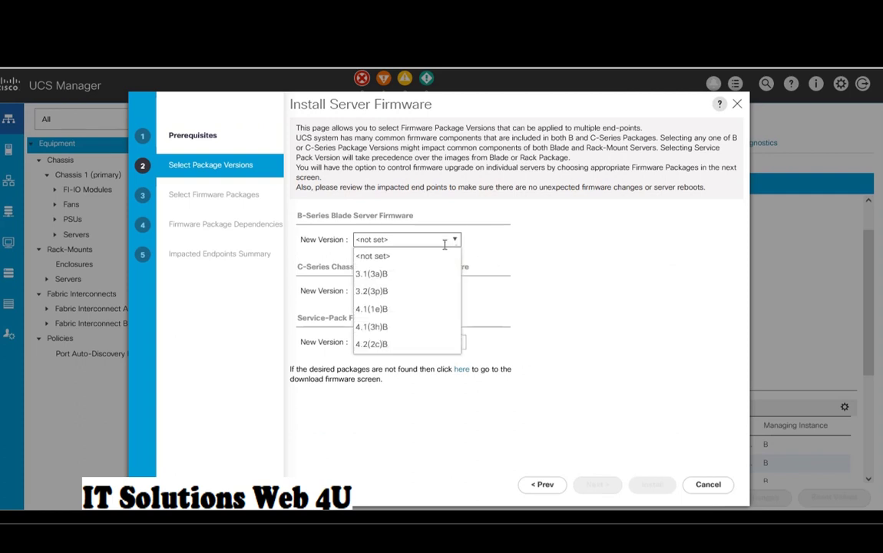
click(371, 344)
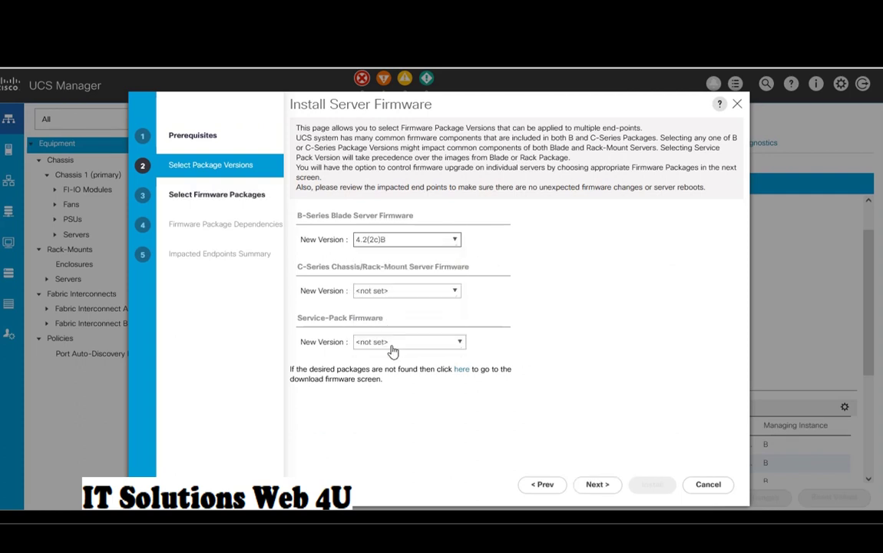
click(598, 484)
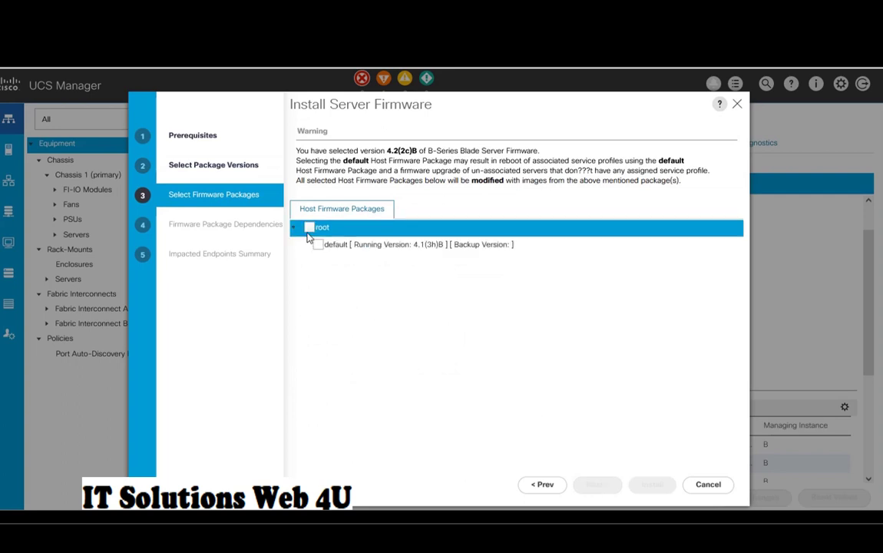
click(309, 228)
click(604, 490)
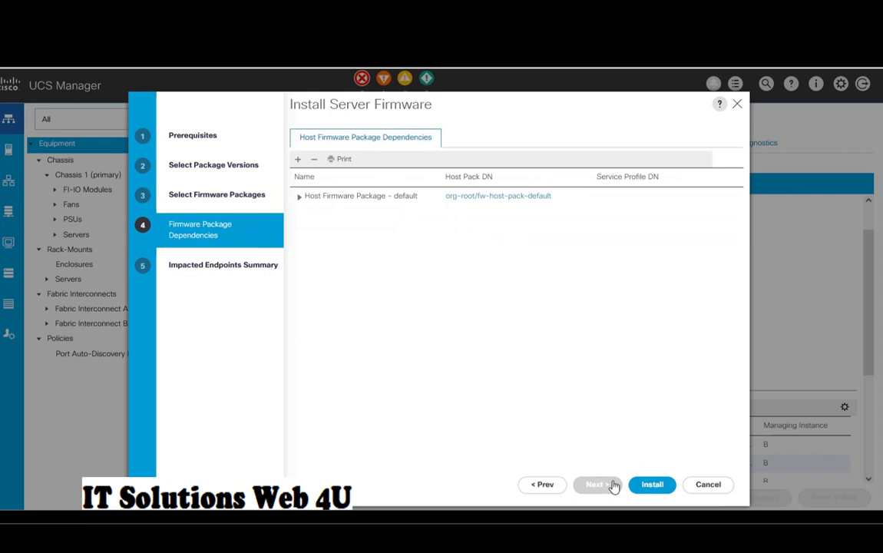
- Proceed through the package dependencies and impacted endpoints summary, and confirm the server firmware installation
click(597, 487)
click(656, 486)
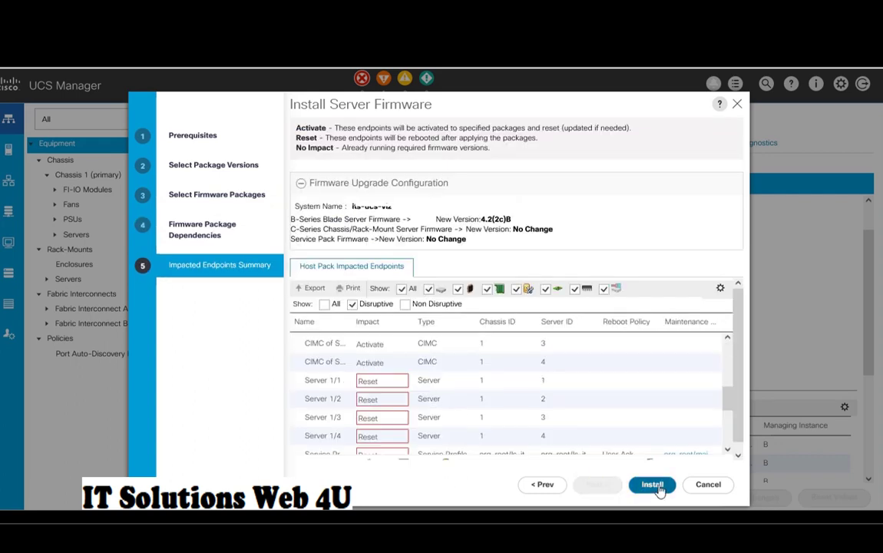
click(657, 487)
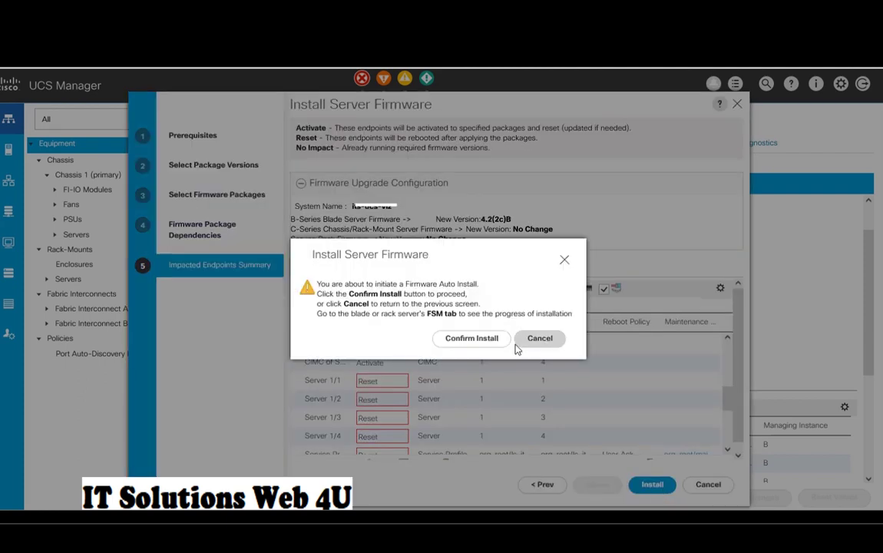
click(475, 345)
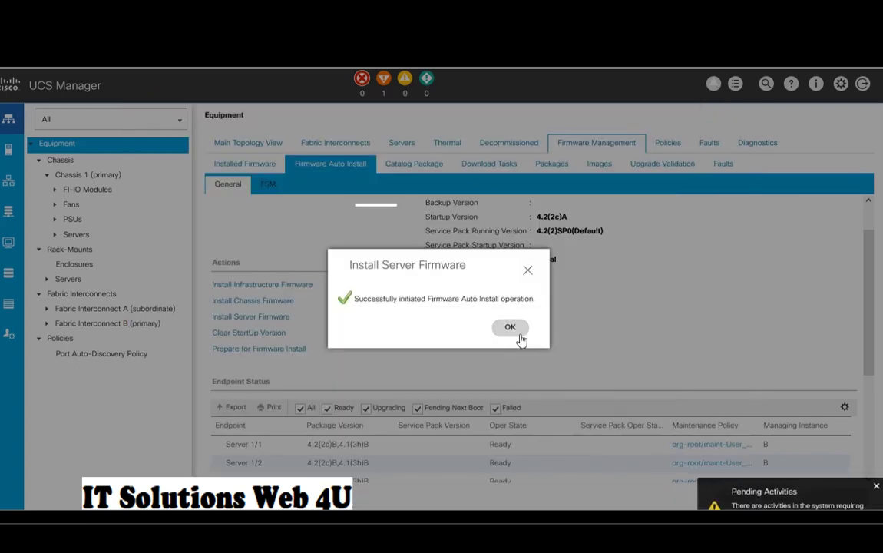
click(512, 327)
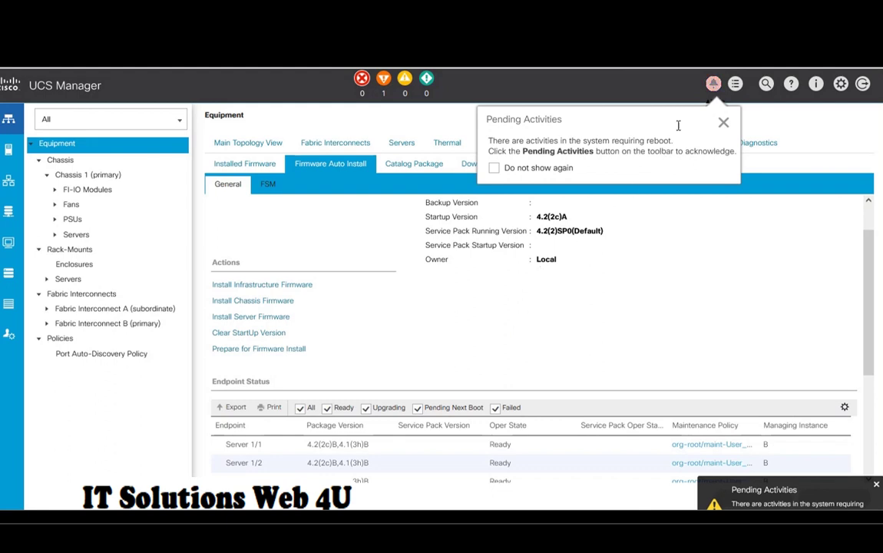
- Acknowledge an immediate reboot for the service profile on sys/chassis-1/blade-1 in Pending Activities, apply it, and dismiss the reboot notices
click(722, 127)
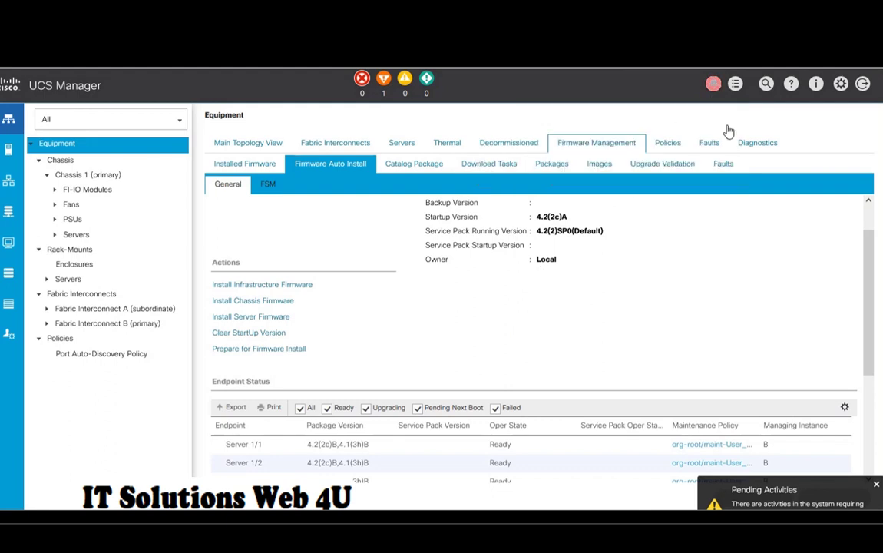
click(713, 85)
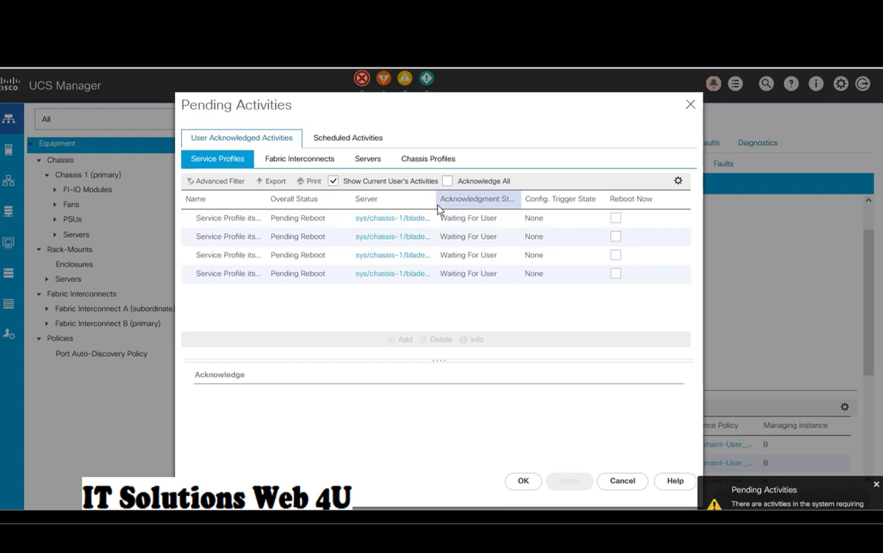
drag(439, 206, 475, 204)
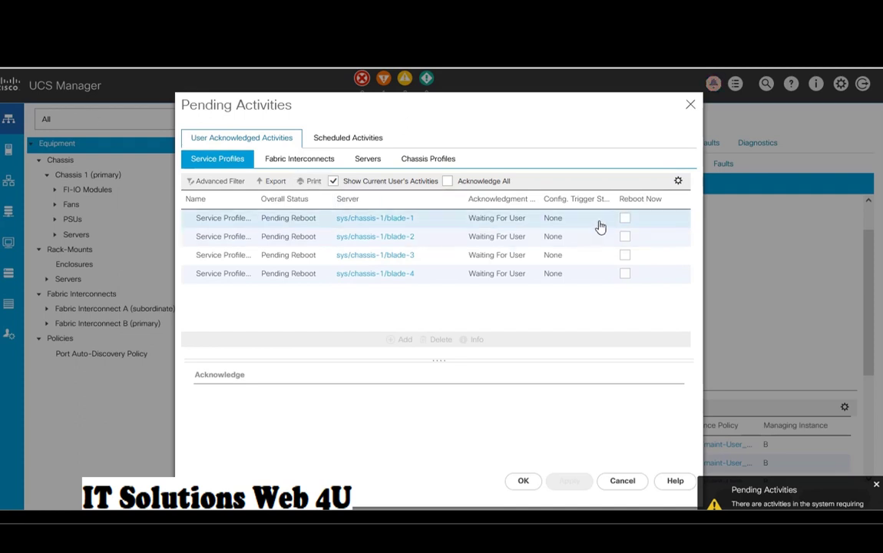
click(624, 219)
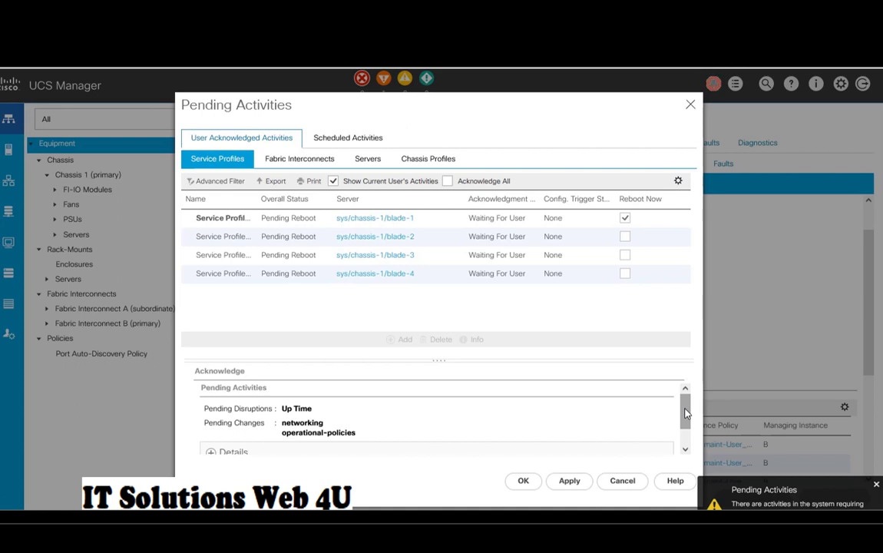
click(569, 481)
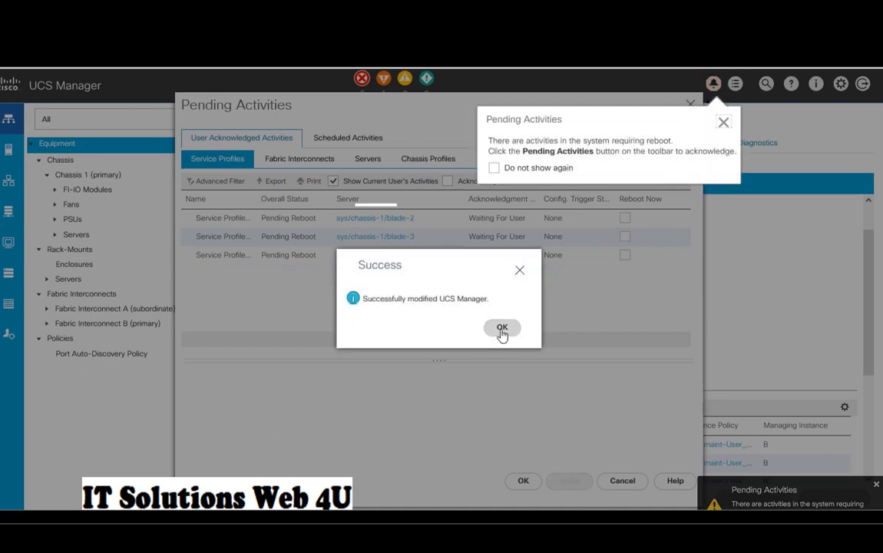
click(501, 332)
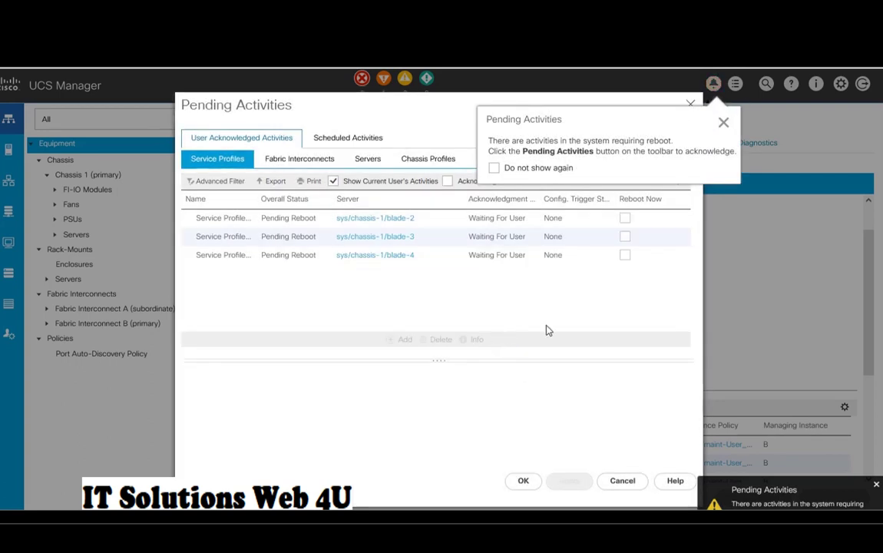
click(644, 236)
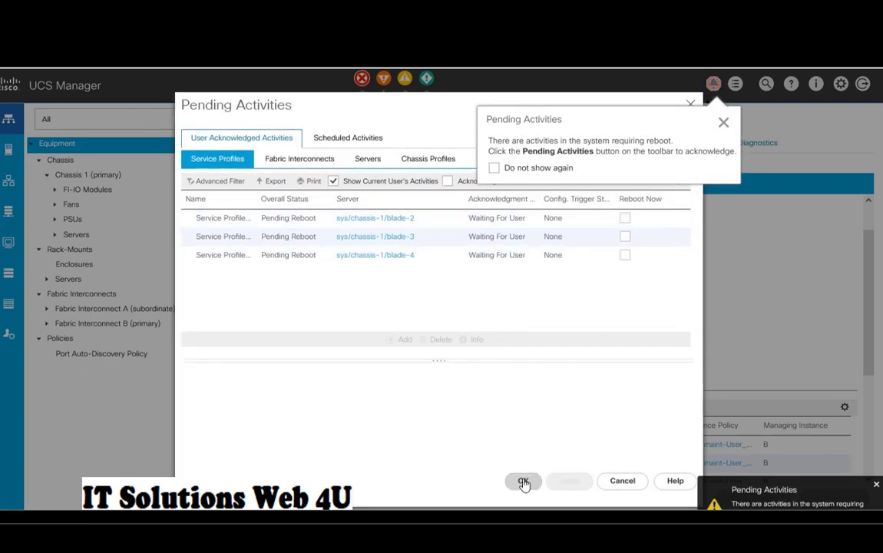
click(523, 482)
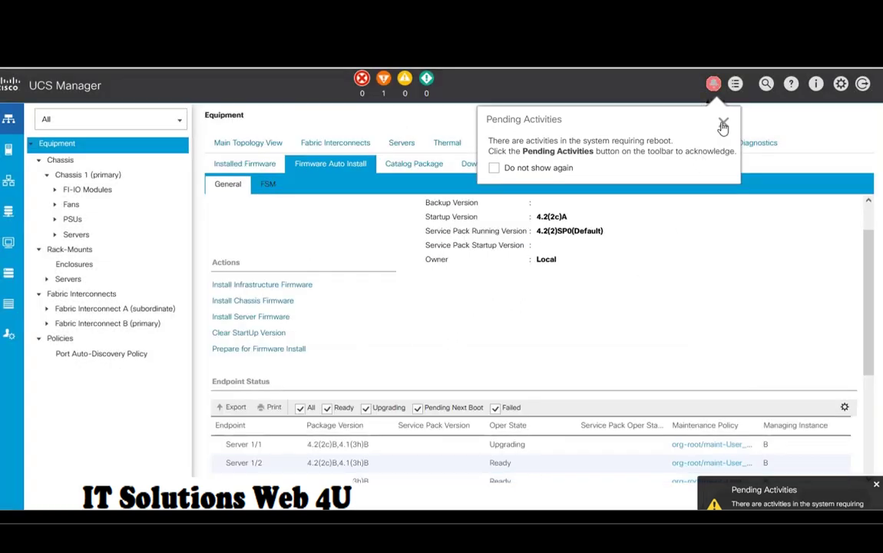
click(724, 122)
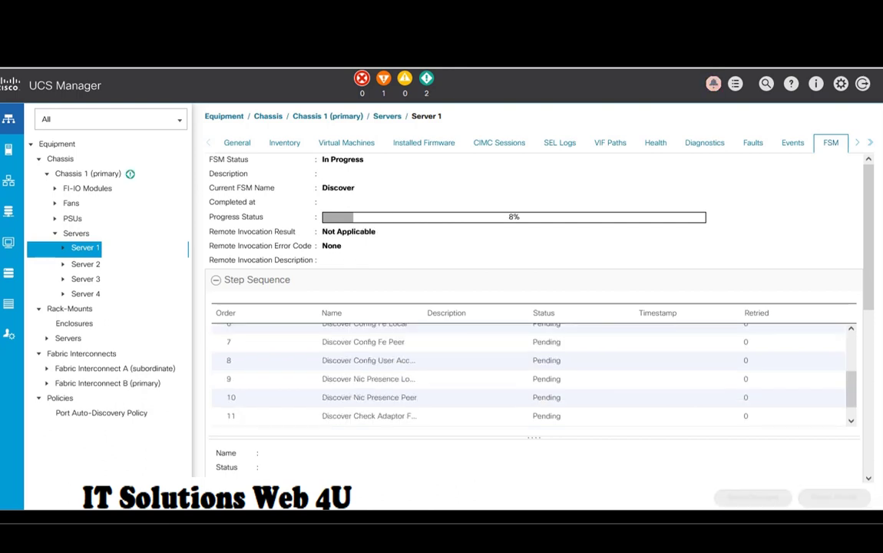
- Monitor Server 1's FSM progress and step sequence through its firmware update, and dismiss the pending activities notice
scroll(688, 397, up, 5)
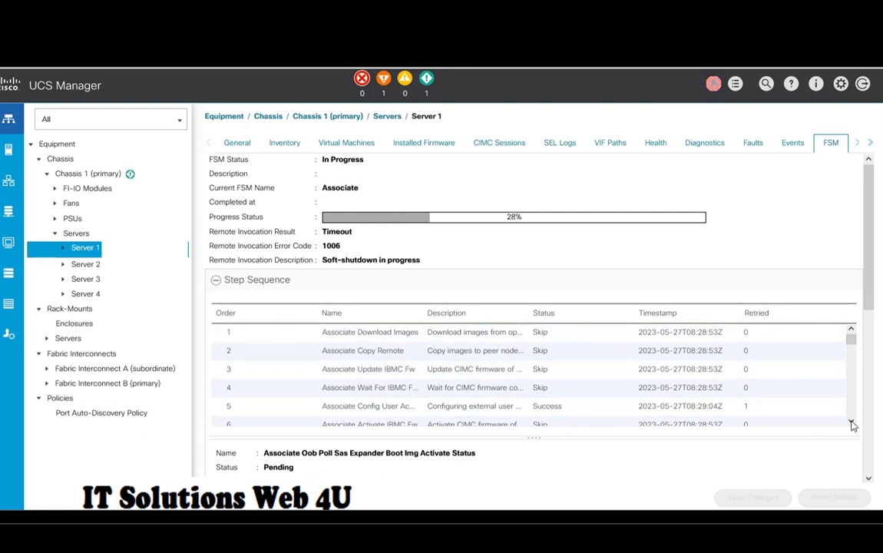
scroll(705, 359, down, 5)
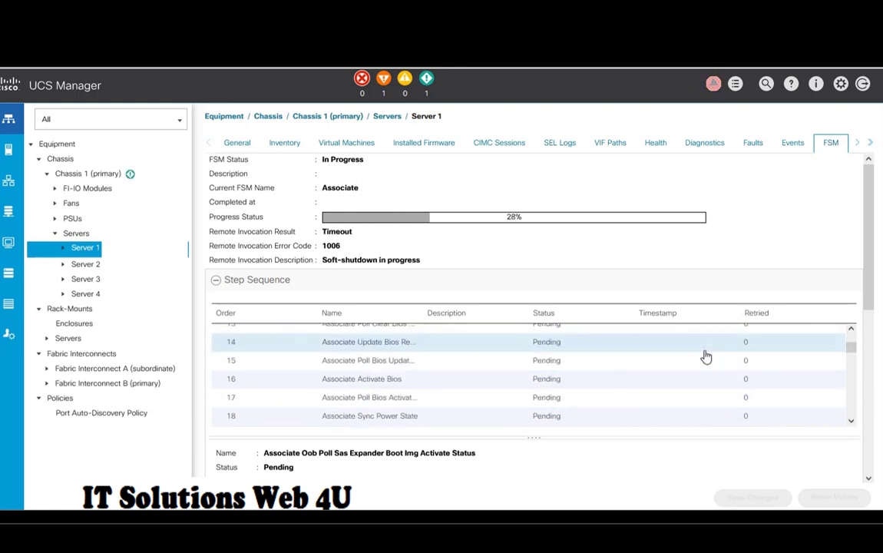
scroll(703, 357, up, 4)
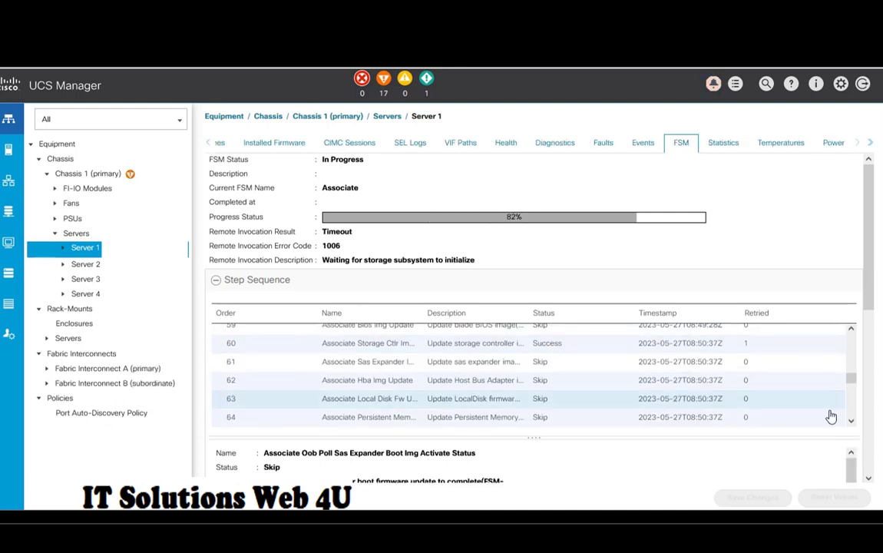
click(851, 421)
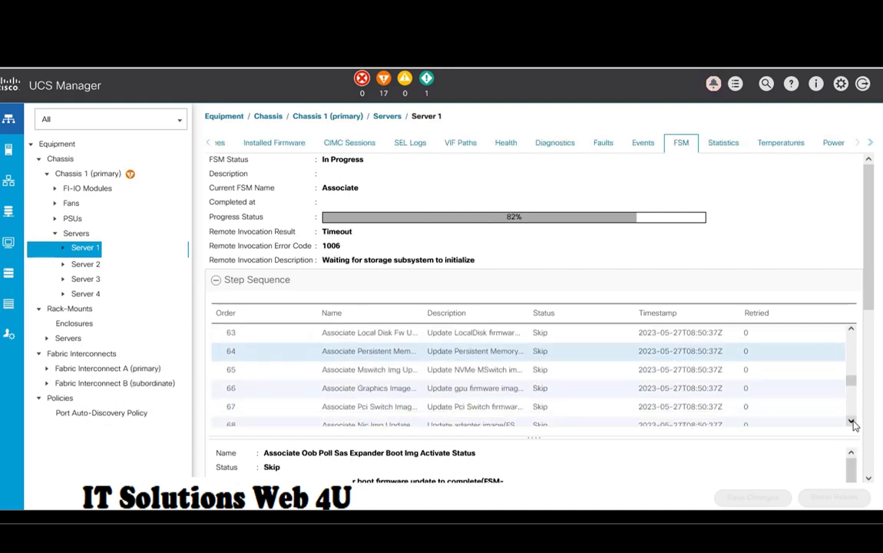
click(851, 420)
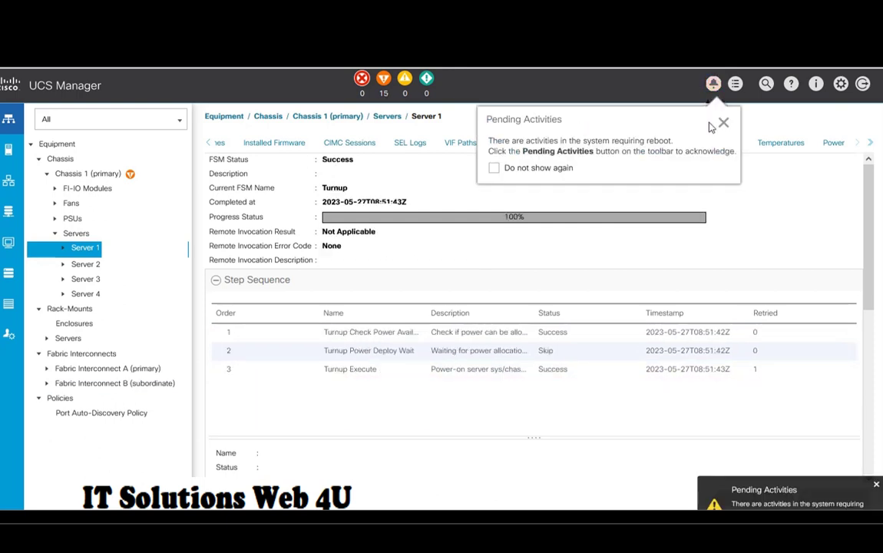
click(724, 123)
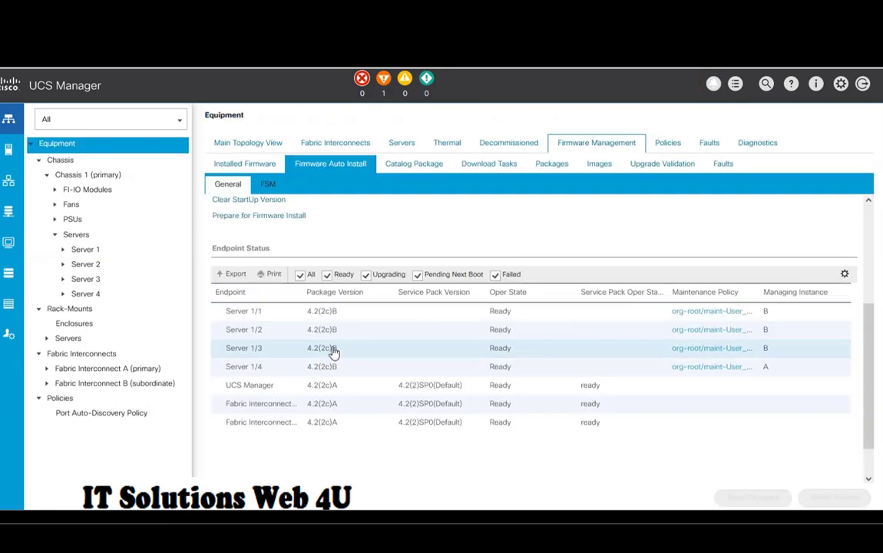
- Review the firmware installer status and each endpoint's package version in Firmware Auto Install, and check the equipment's upgrade validation
scroll(311, 250, up, 5)
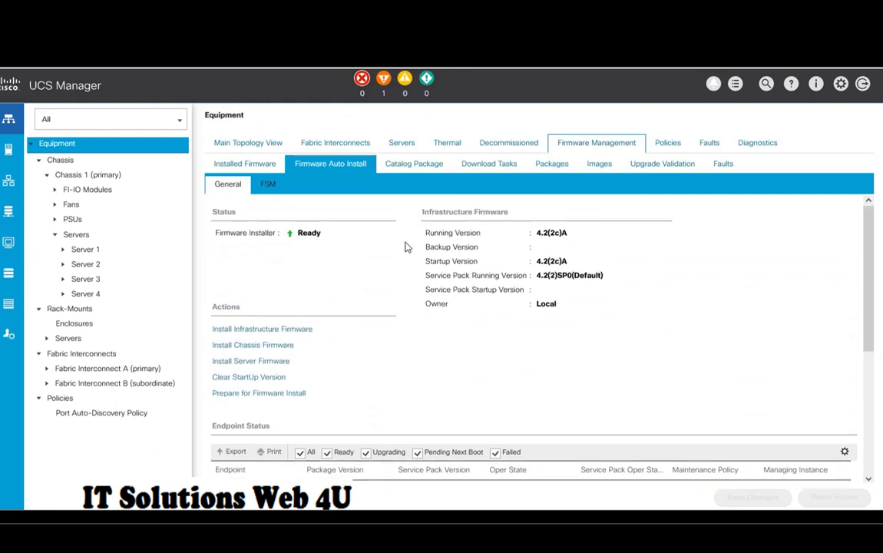
scroll(482, 245, down, 4)
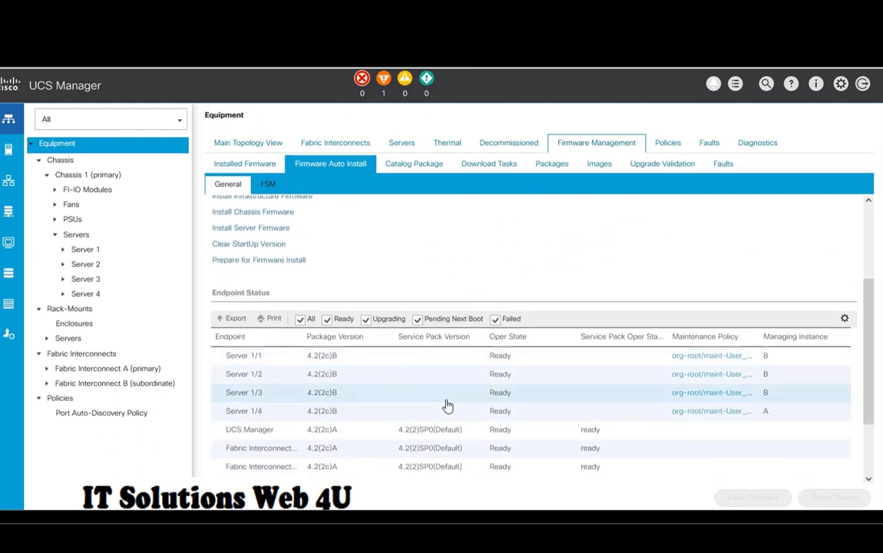
click(674, 165)
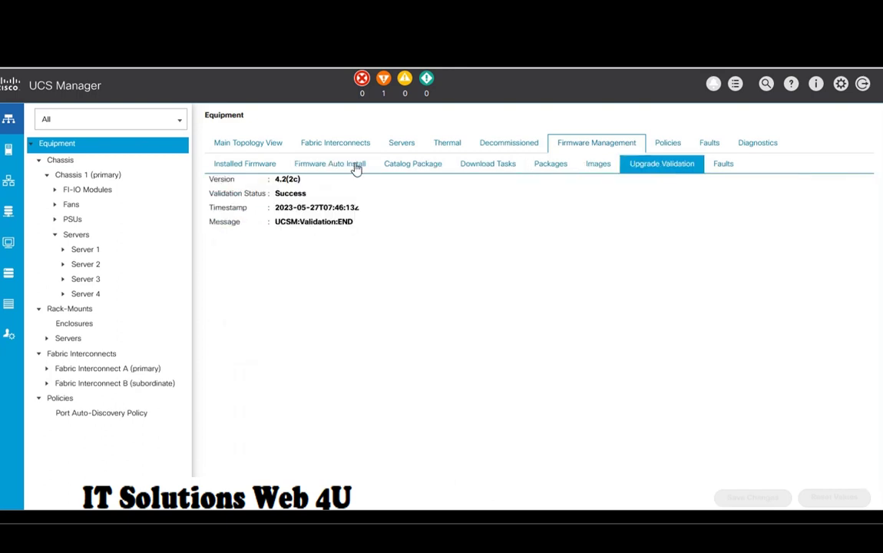